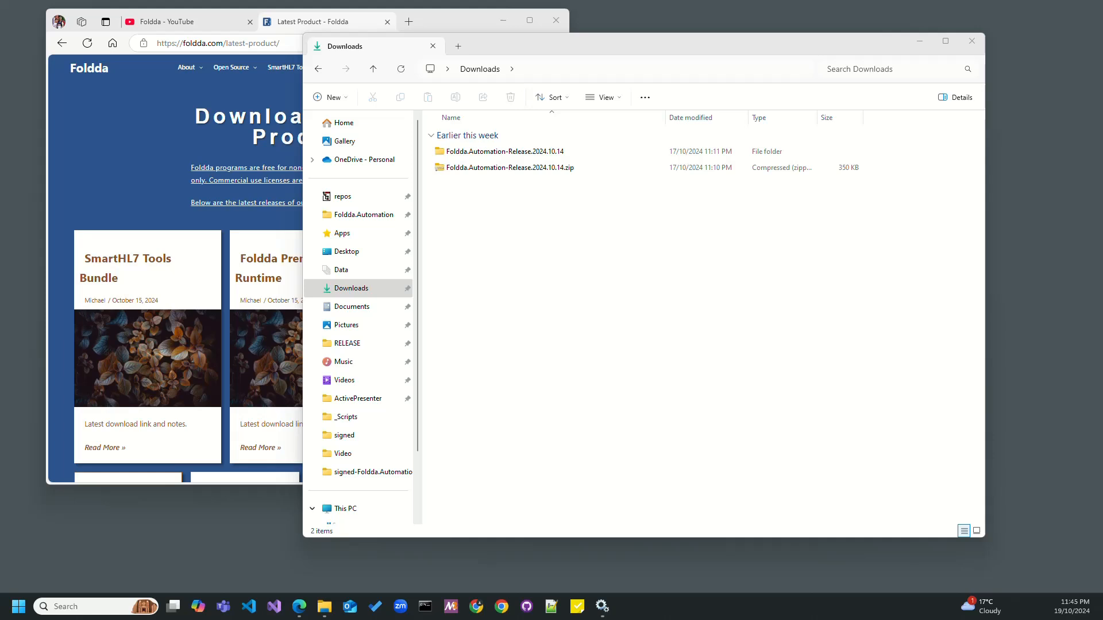
Look at the Foldda YouTube channel and the Download Latest Product page in the browser
left_click(215, 25)
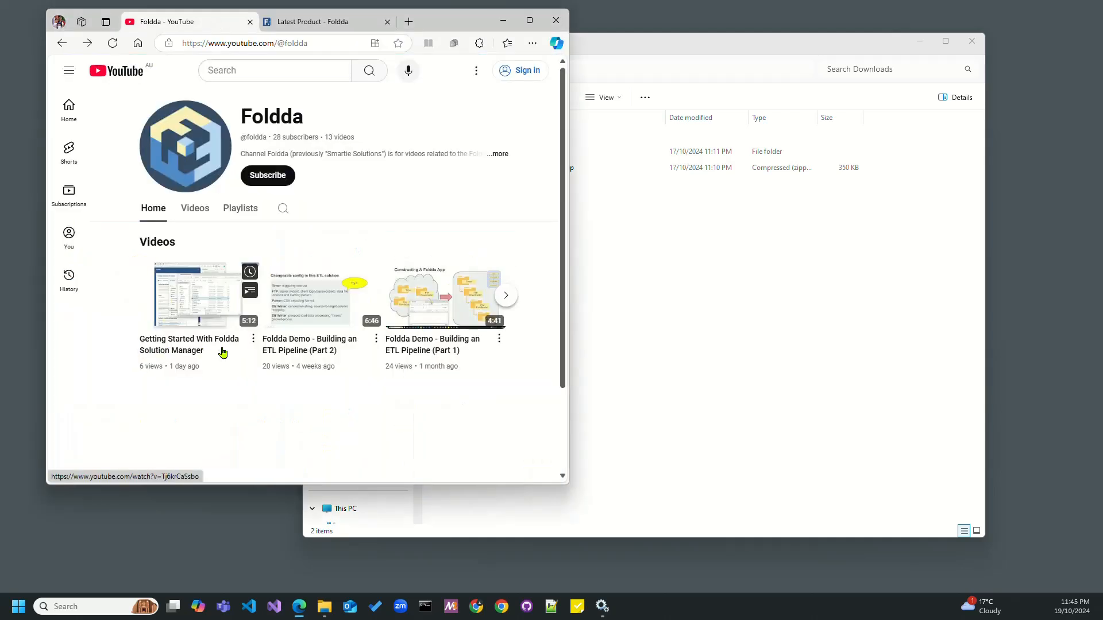
left_click(754, 348)
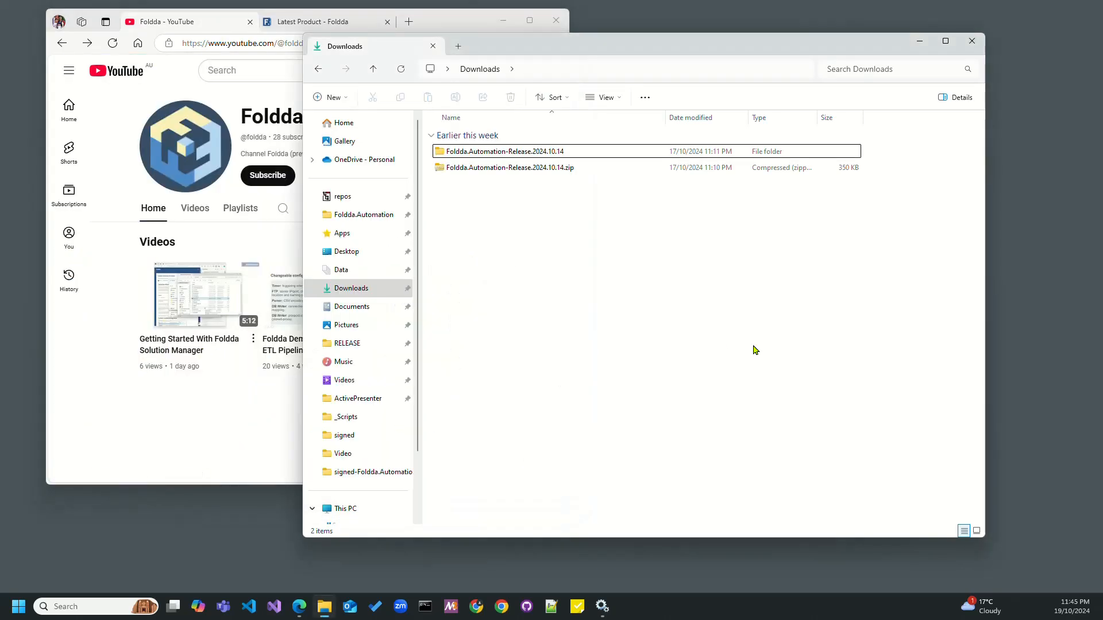
left_click(325, 23)
mouse_move(436, 25)
left_mouse_down()
mouse_move(394, 30)
mouse_move(421, 32)
left_mouse_up()
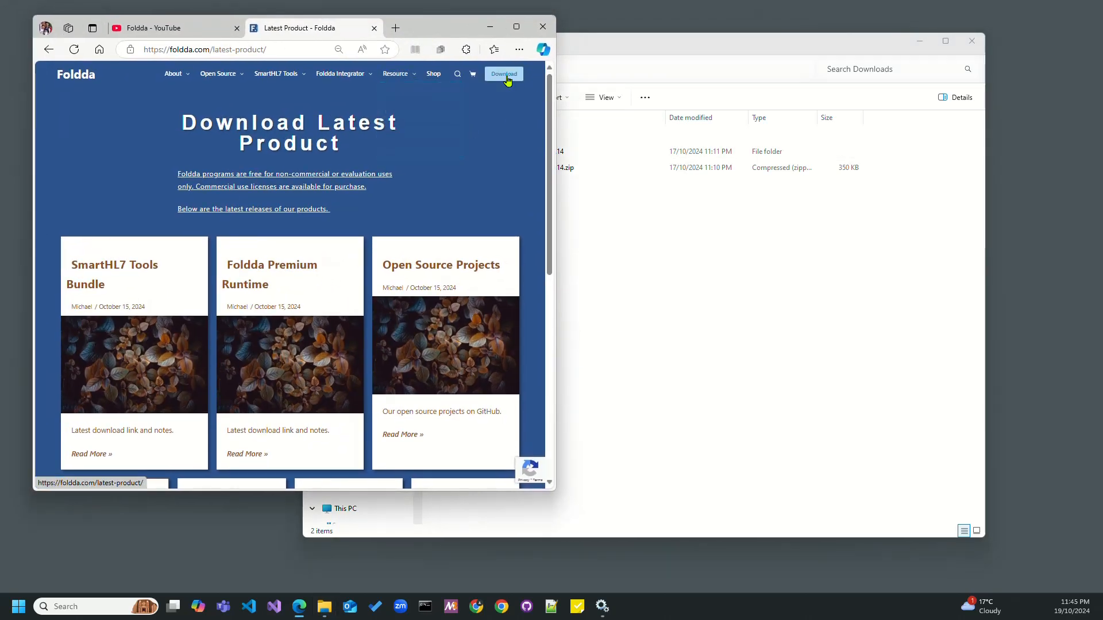
Switch to File Explorer and open the extracted Foldda.Automation-Release.2024.10.14 folder in Downloads
left_click(637, 233)
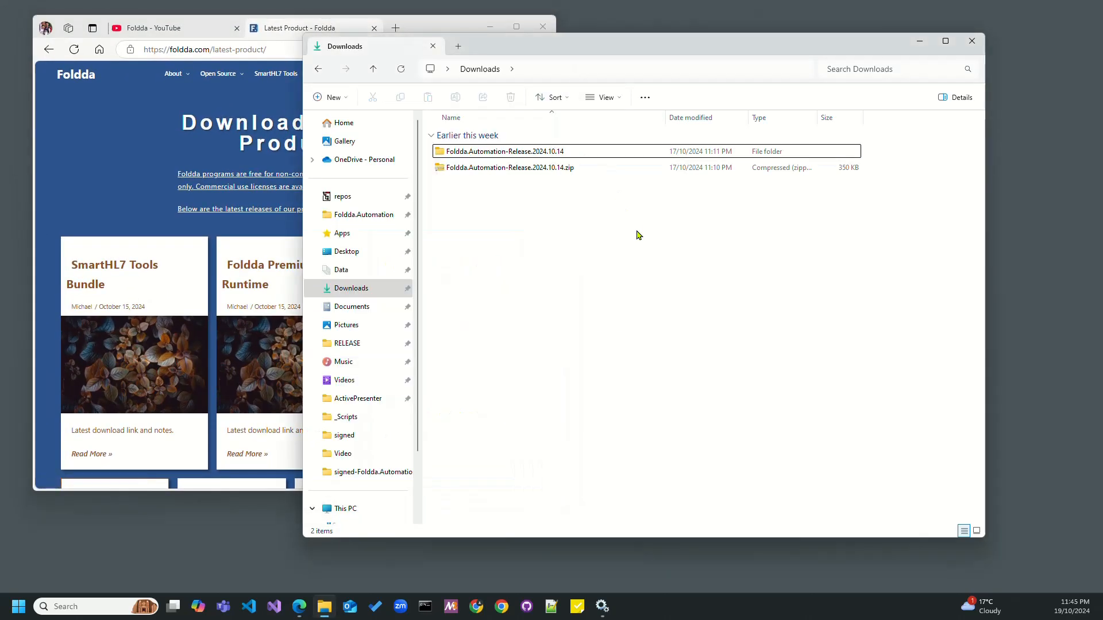
left_click(519, 167)
left_click(520, 153)
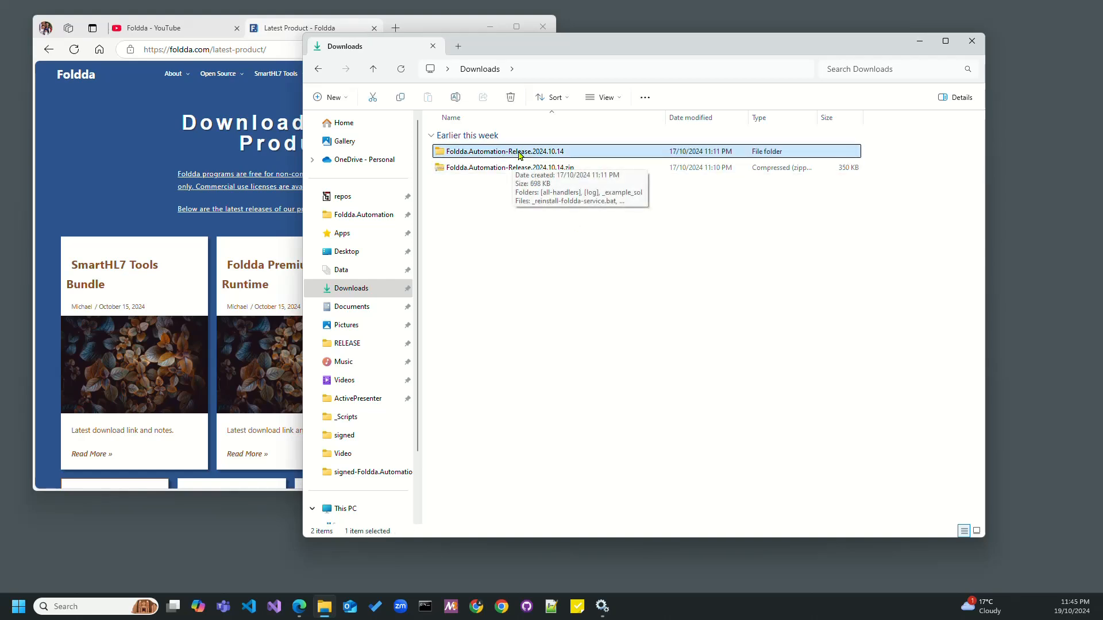
double_click(520, 153)
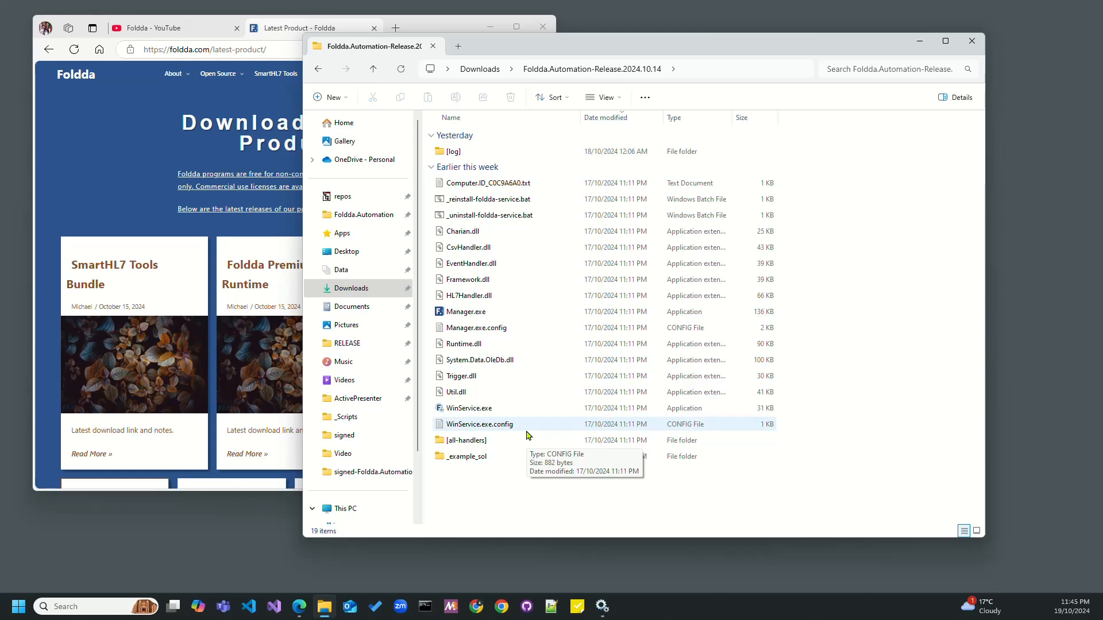
Look over Manager.exe, WinService.exe and the two service batch files, checking the Foldda YouTube channel's Solution Manager video in between
left_click(460, 315)
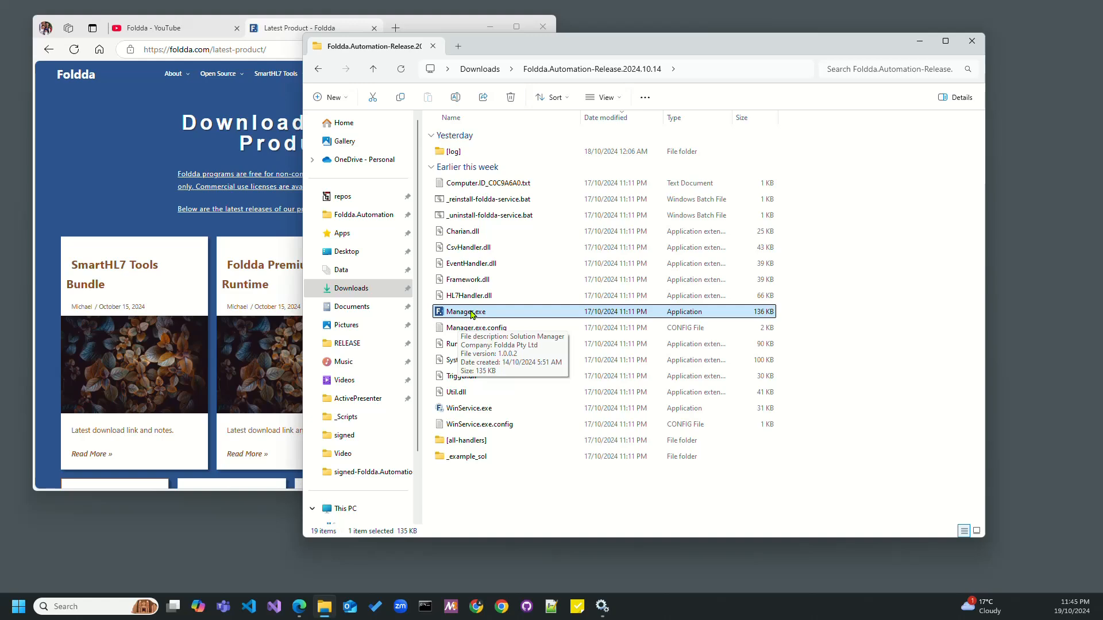
left_click(152, 28)
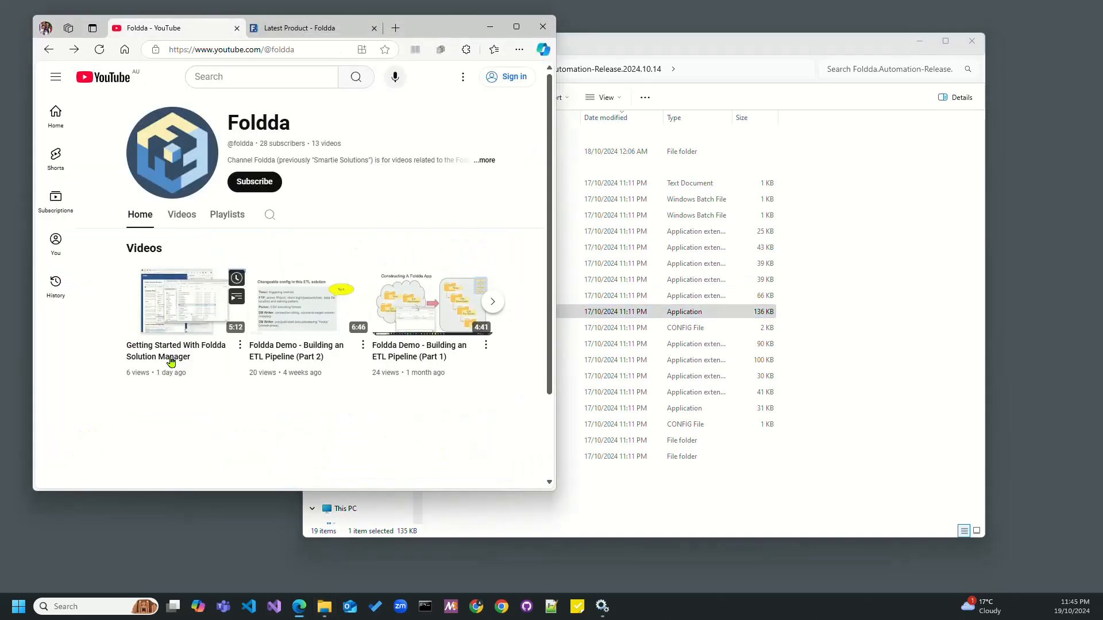
left_click(889, 253)
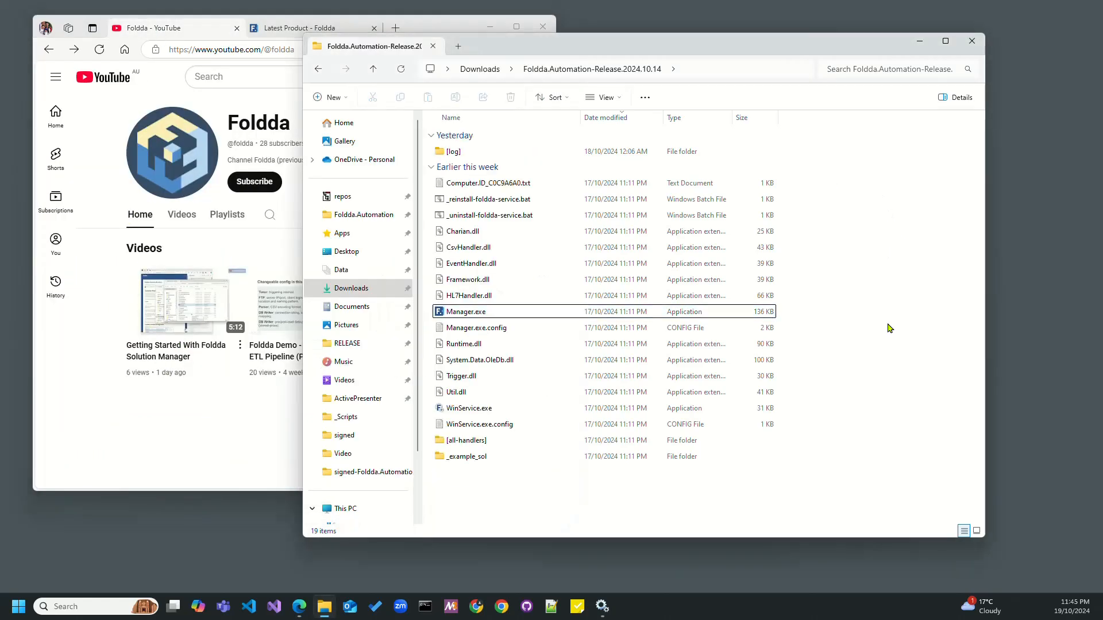
left_click(473, 411)
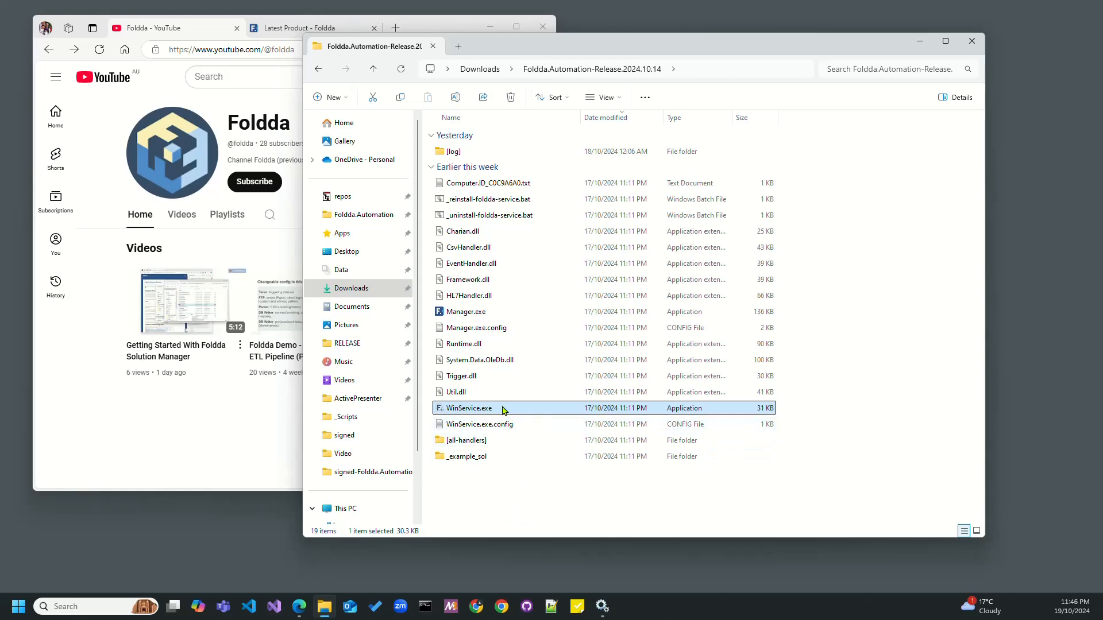
mouse_move(496, 413)
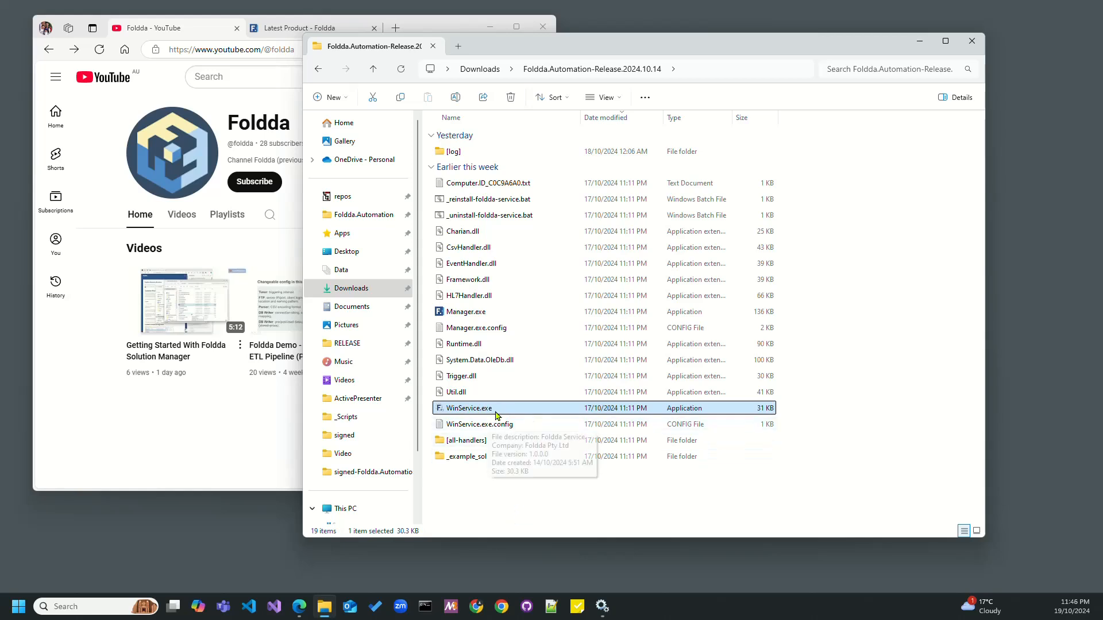
left_click(497, 202)
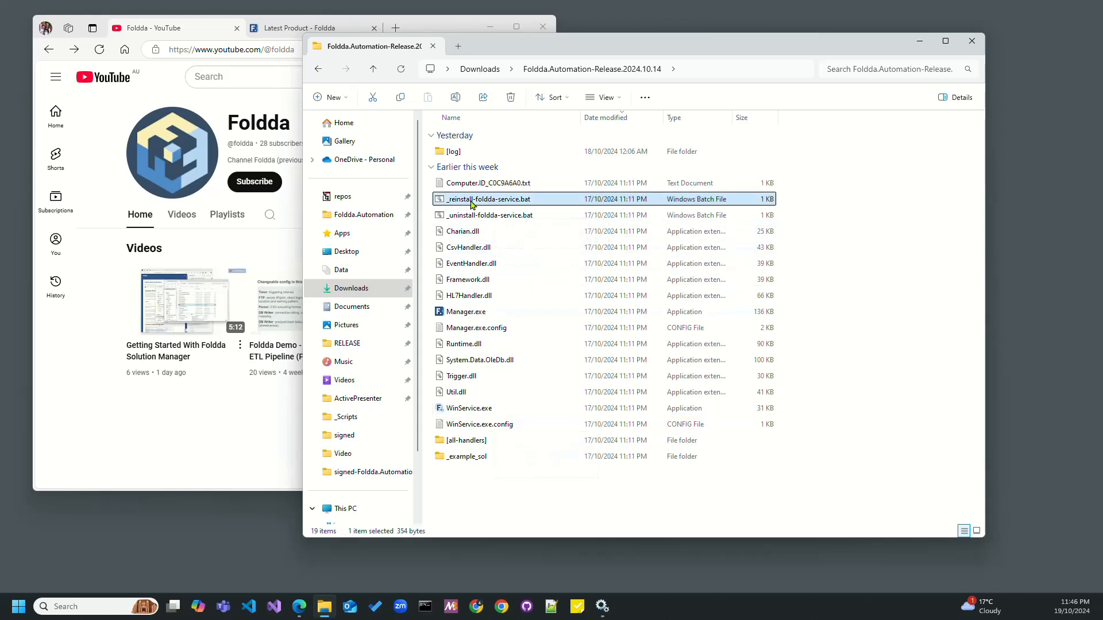
left_click(497, 219)
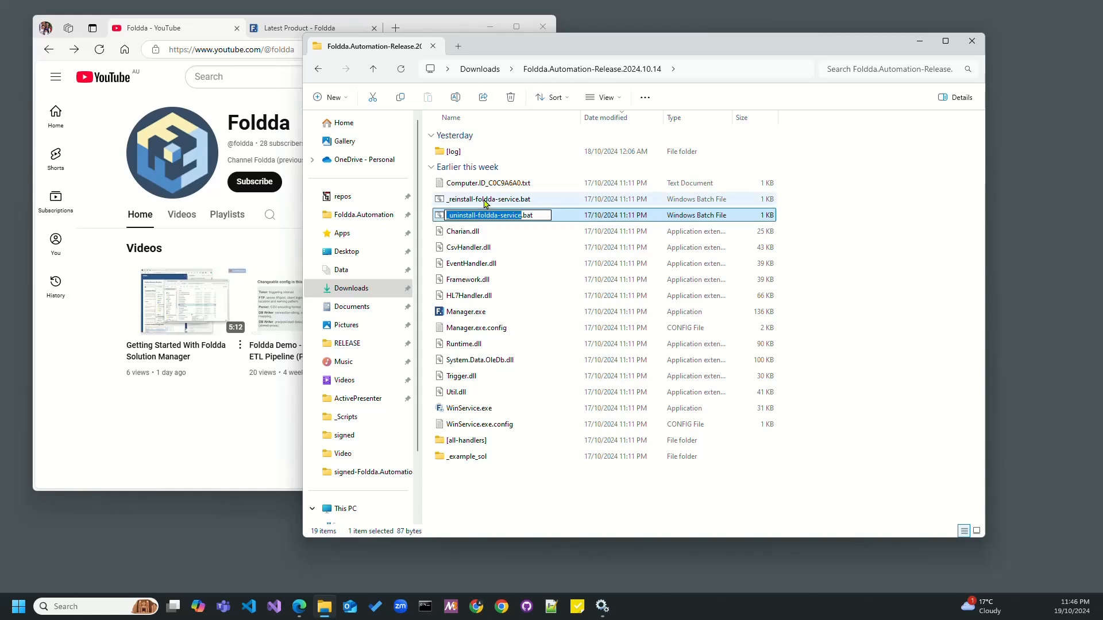
Open _reinstall-foldda-service.bat in Notepad, placing its window over the file list
left_click(485, 201)
right_click(486, 201)
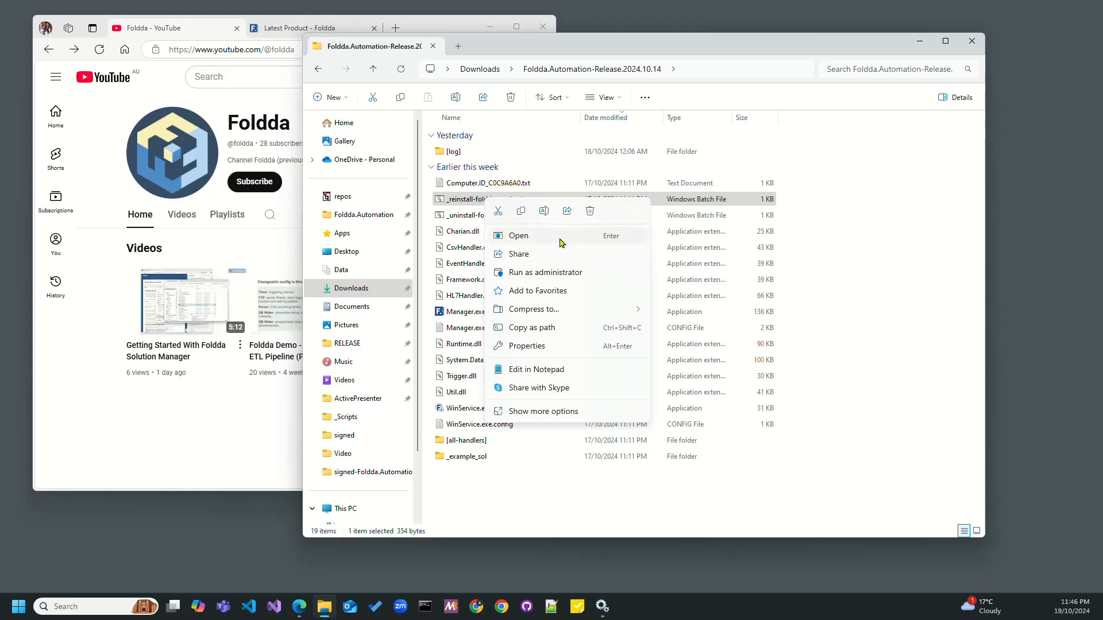
left_click(566, 370)
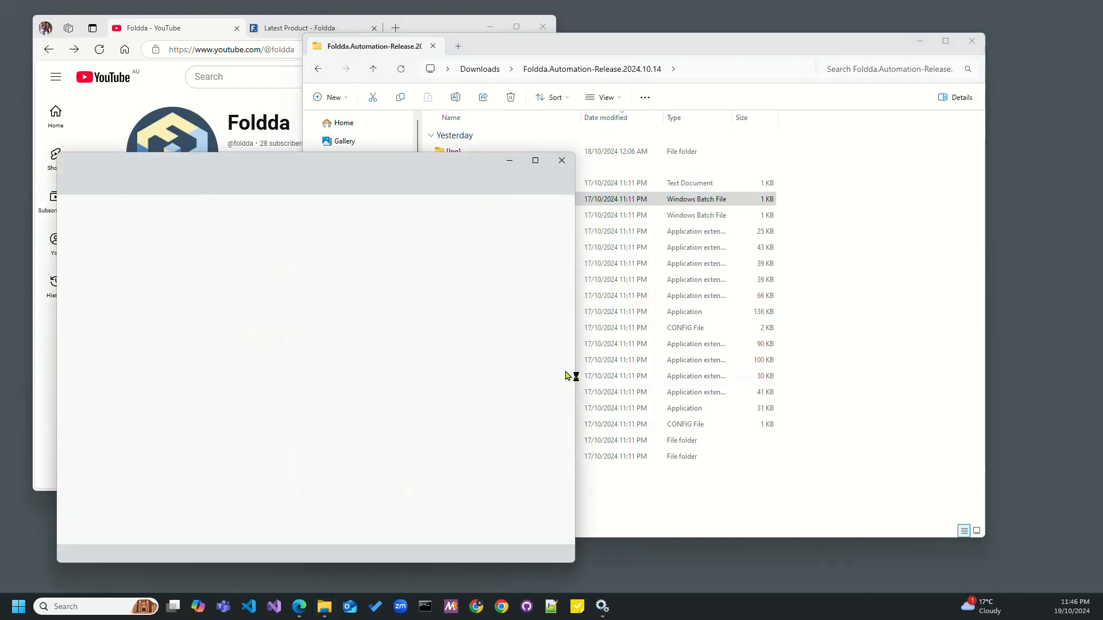
left_click_drag(299, 170, 668, 156)
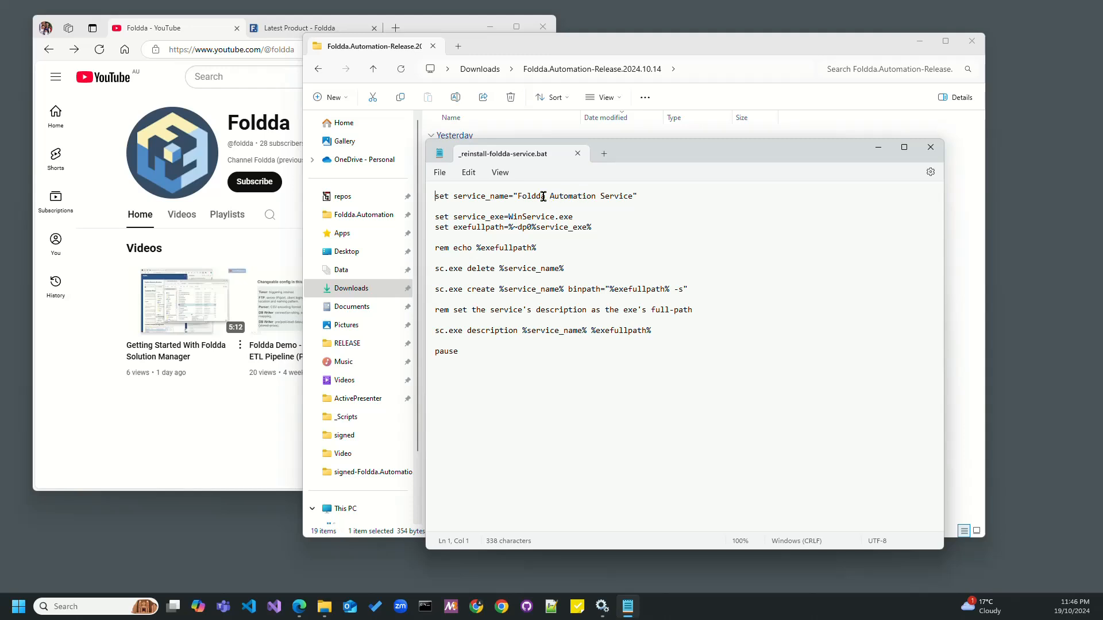
Examine the service name and the sc.exe delete and create commands in the reinstall script, and close Notepad
left_click_drag(516, 195, 633, 196)
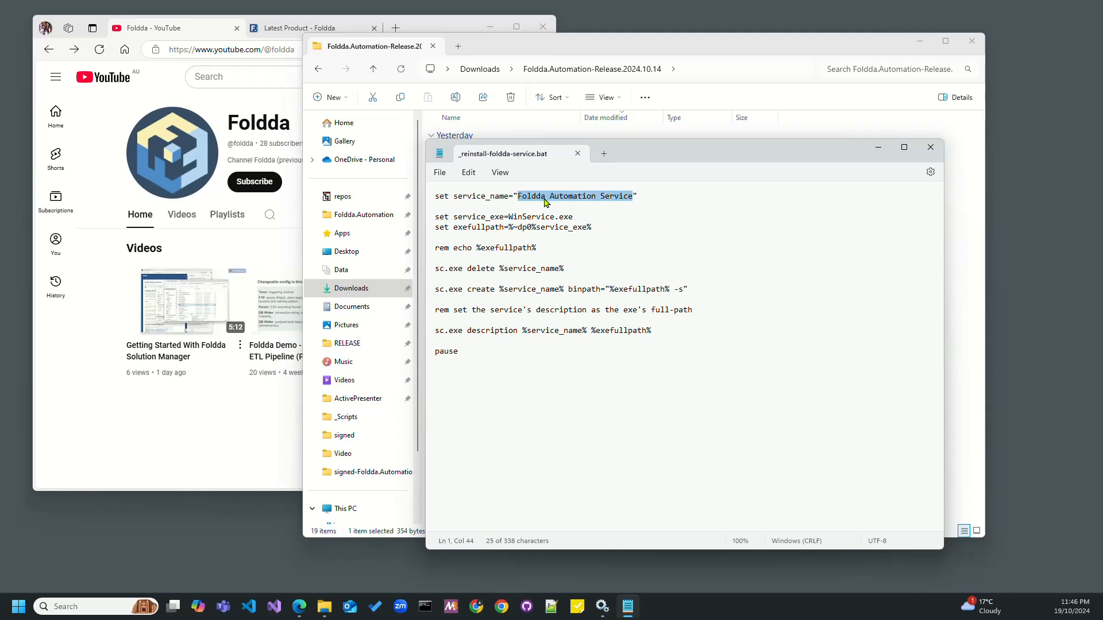
left_click(606, 251)
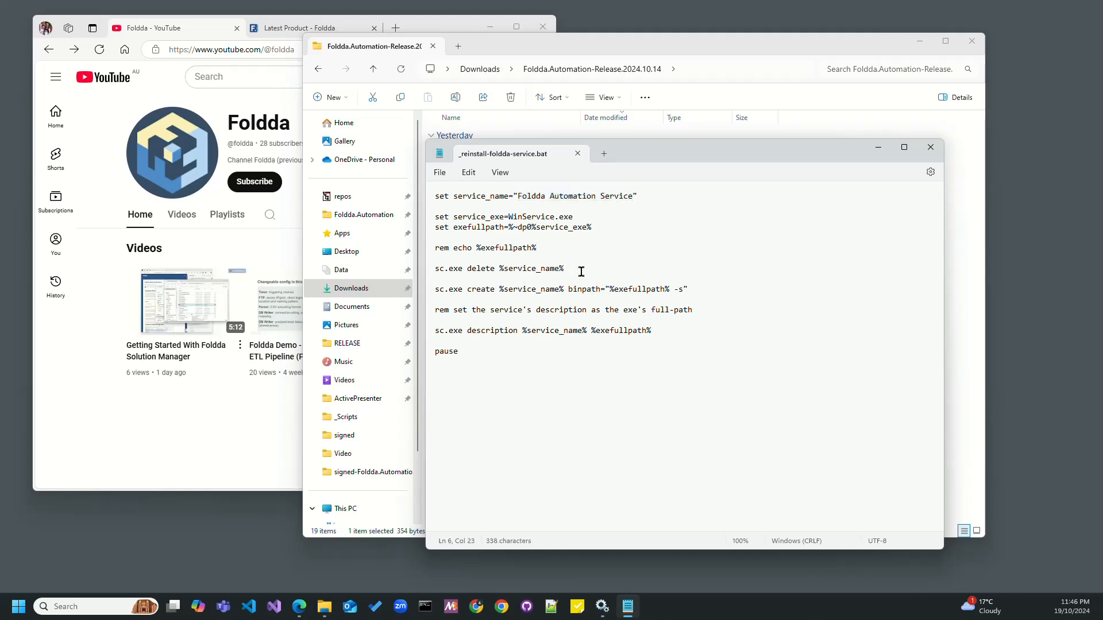
left_click_drag(702, 289, 428, 291)
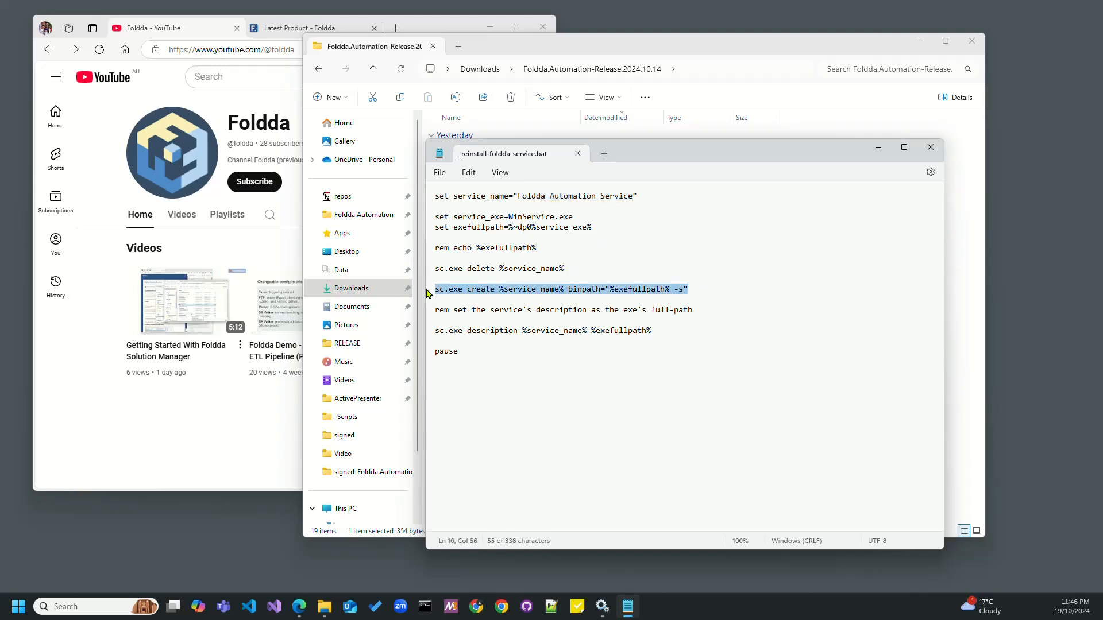
left_click_drag(564, 270, 432, 271)
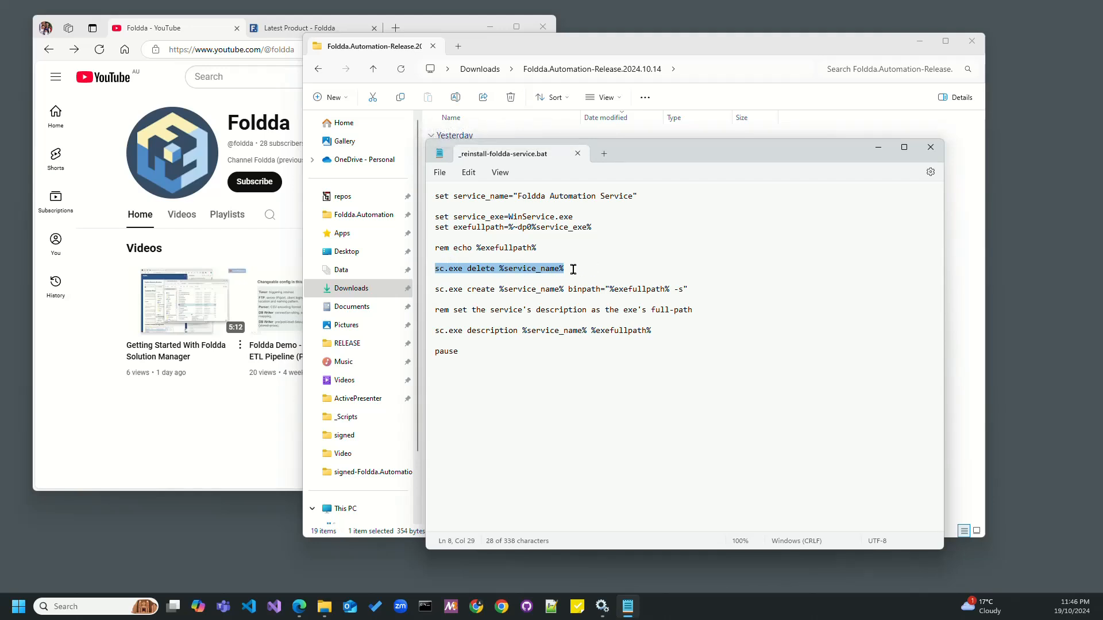
left_click_drag(692, 286, 435, 292)
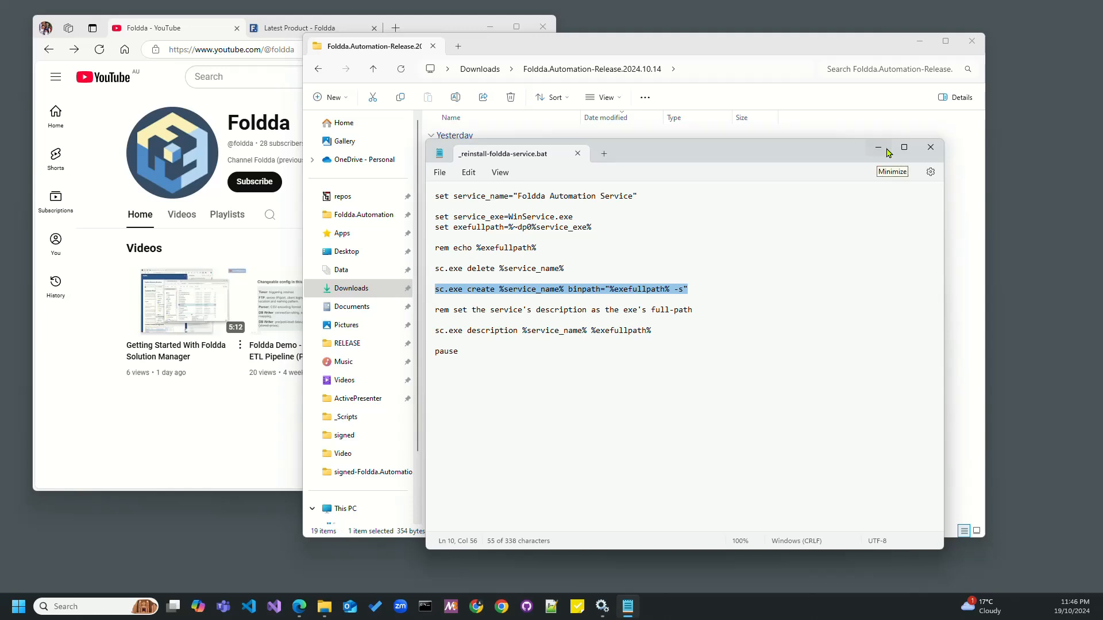
left_click(930, 149)
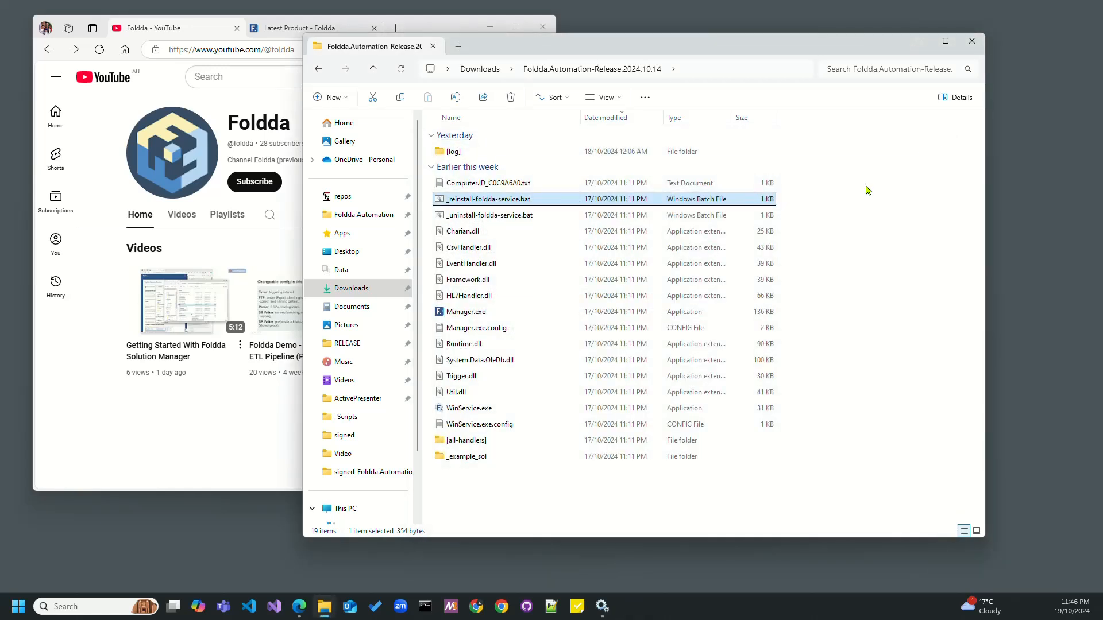
right_click(480, 202)
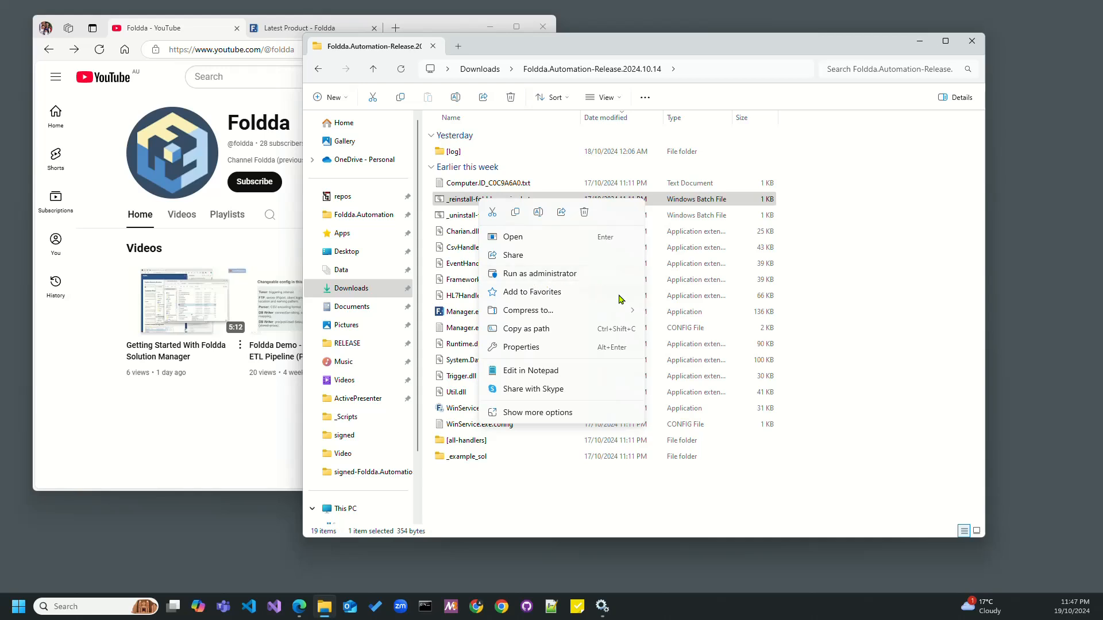
left_click(901, 456)
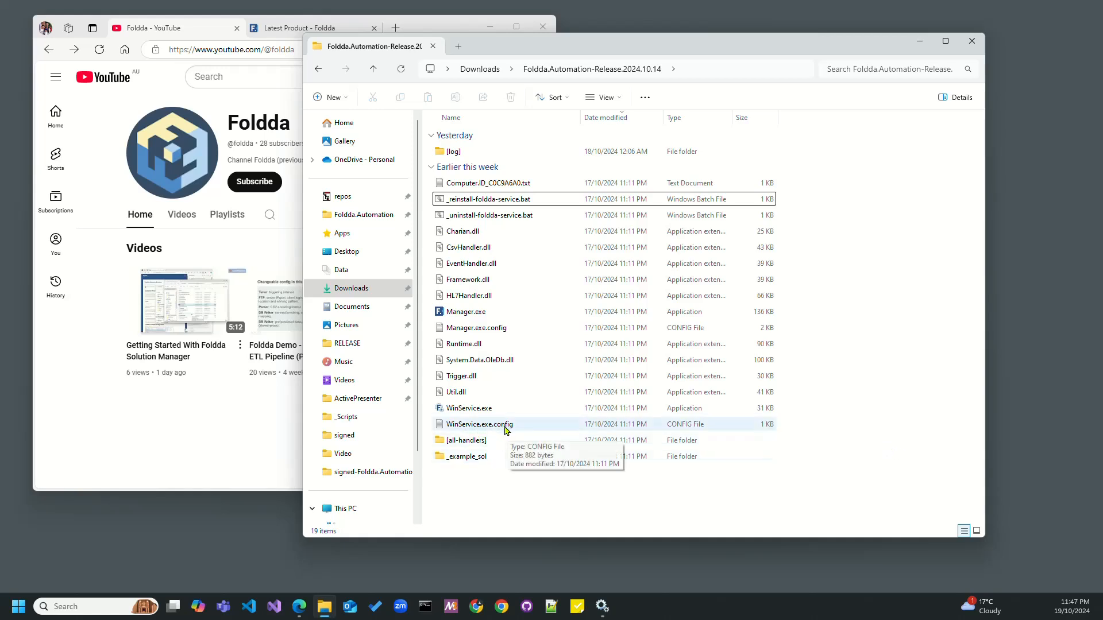
Open WinService.exe.config from the release folder in Notepad
left_click(474, 412)
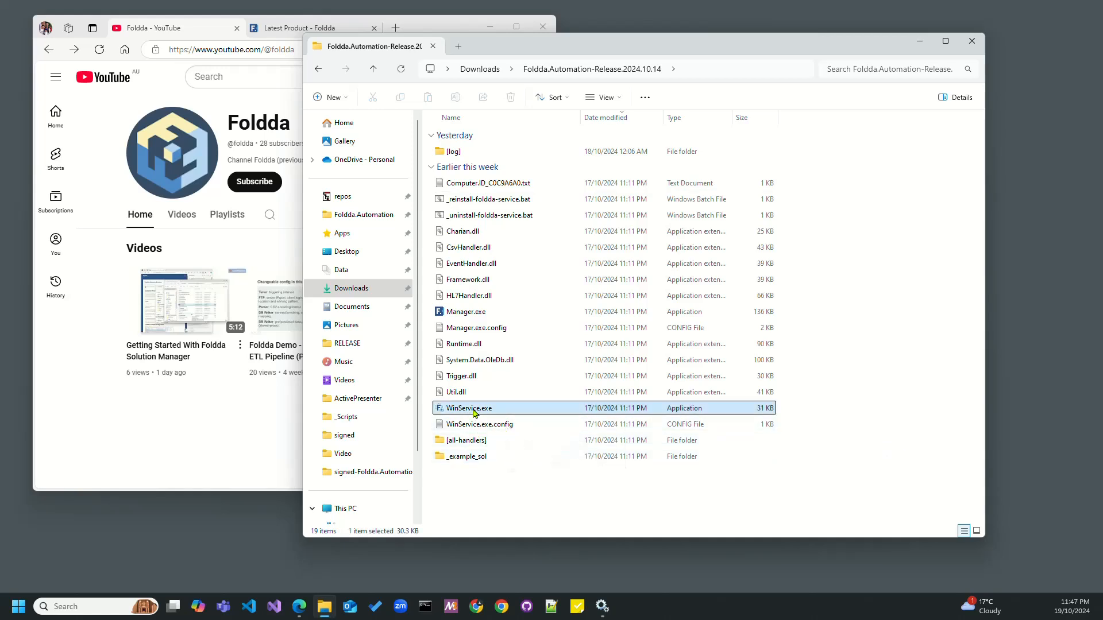
left_click(477, 427)
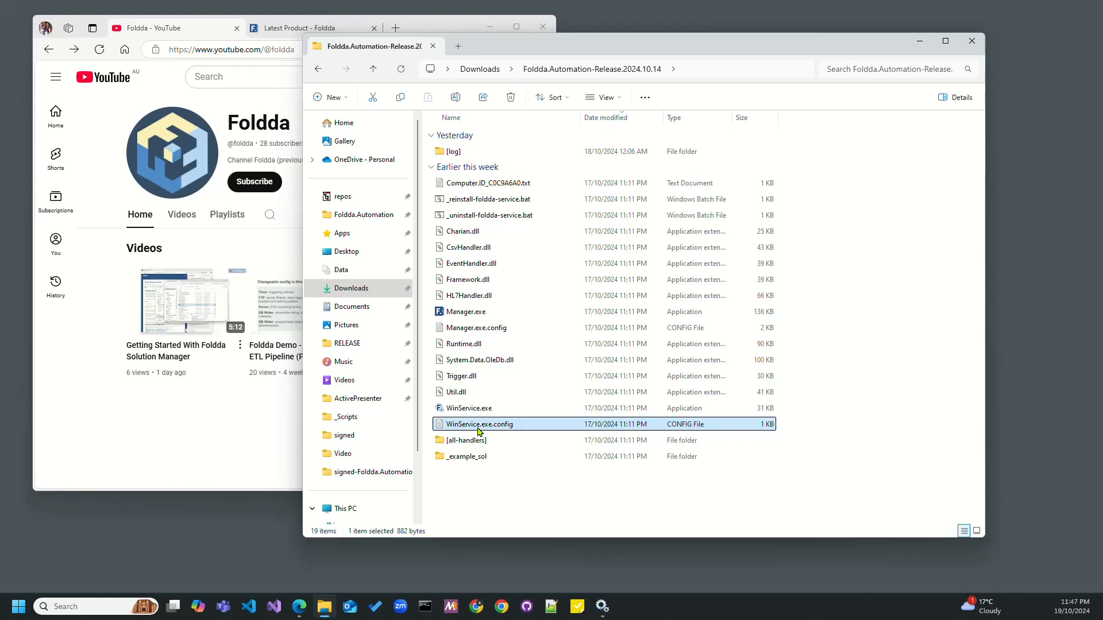
right_click(479, 429)
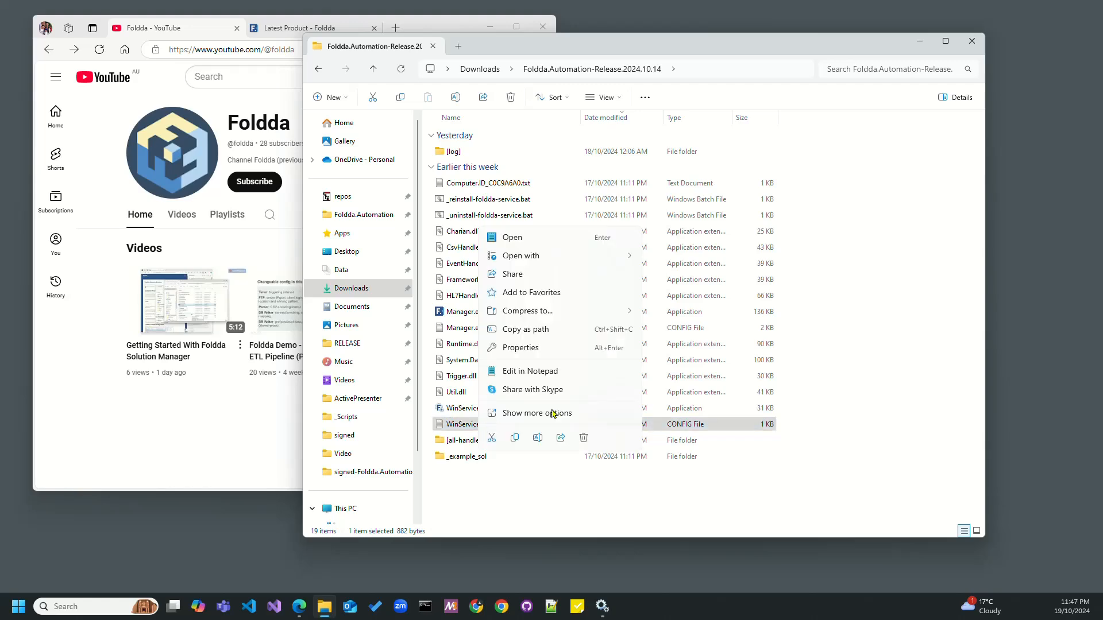
left_click(581, 372)
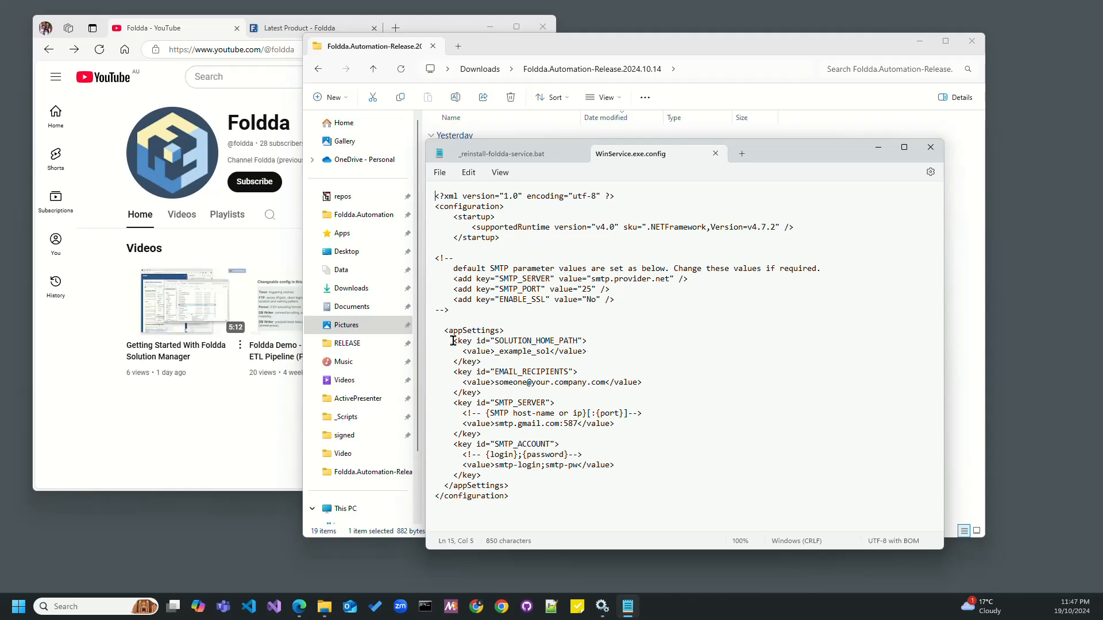
Examine the SOLUTION_HOME_PATH setting and its _example_sol value, keeping the matching folder in the file list in view
left_click_drag(452, 341, 516, 366)
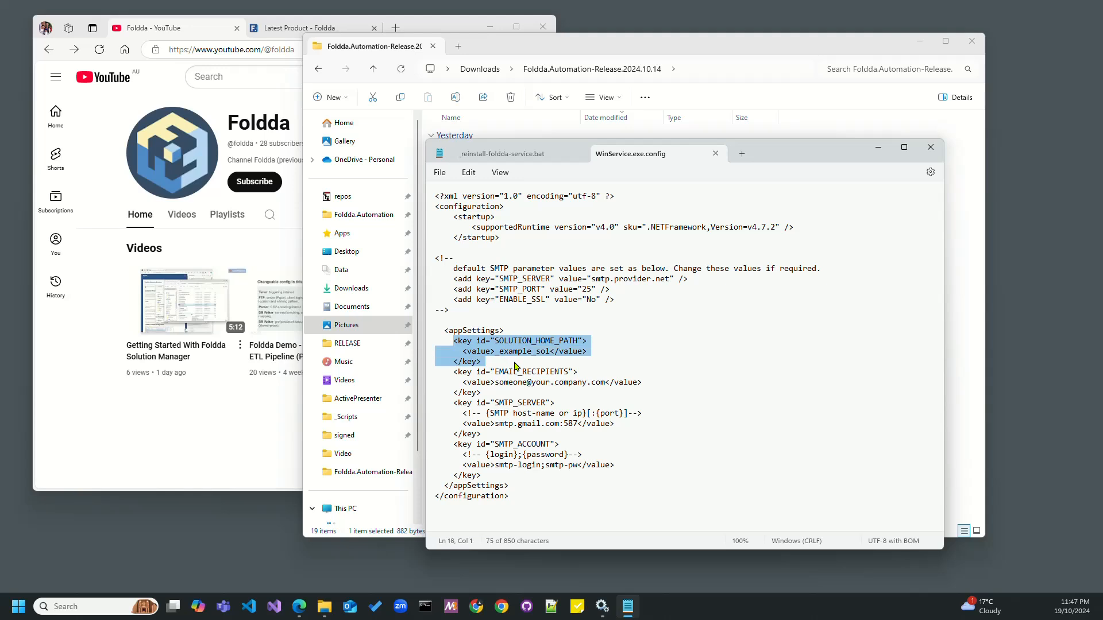
left_click(526, 350)
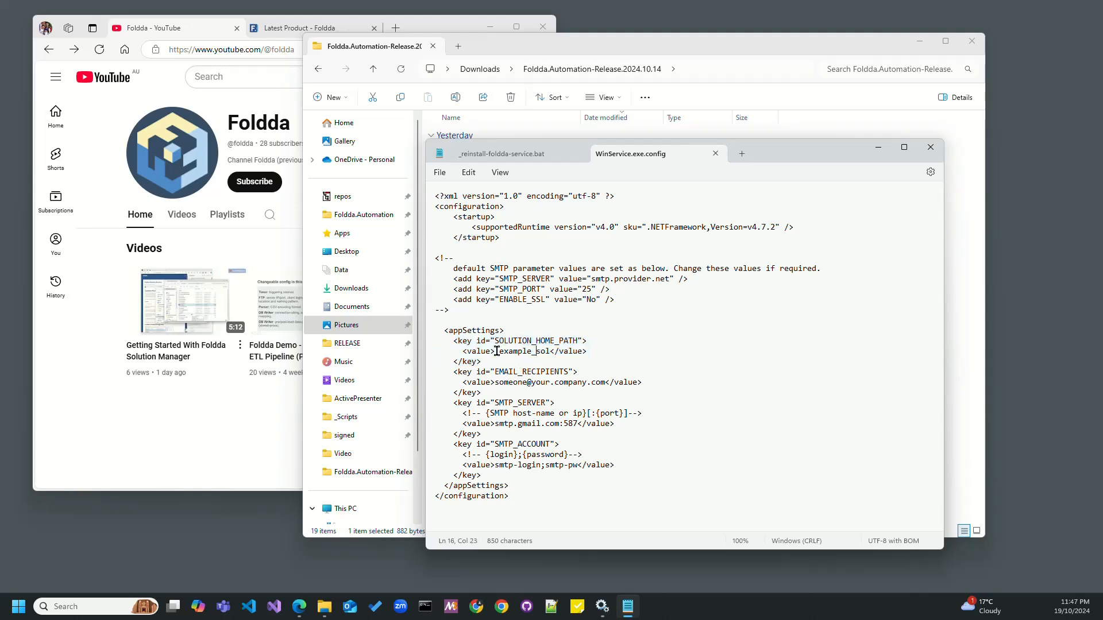
left_click_drag(495, 351, 549, 352)
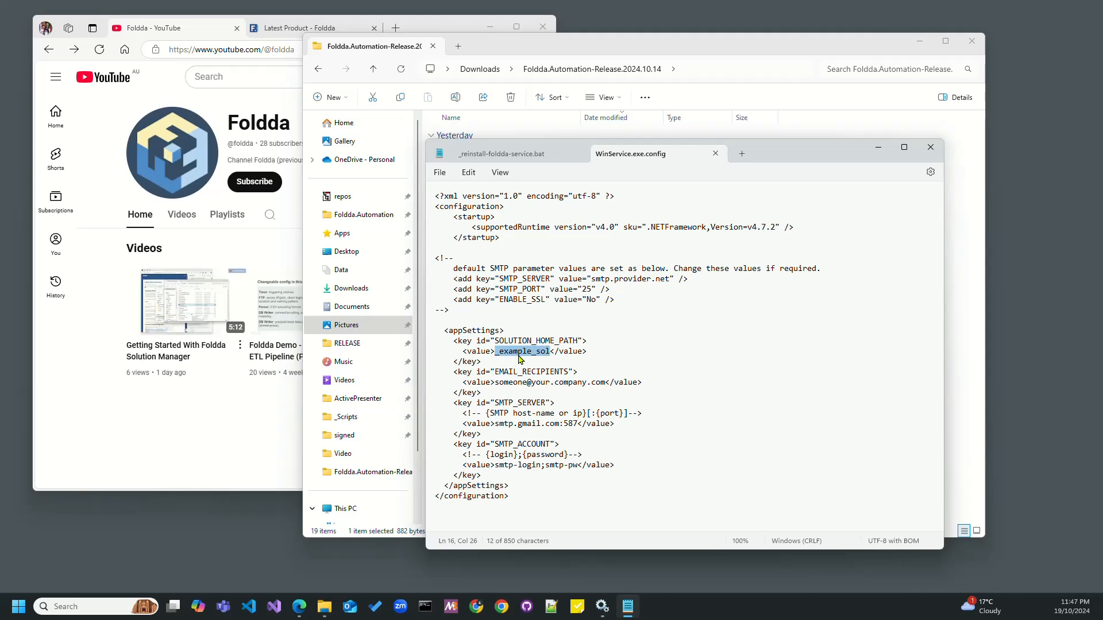
left_click_drag(756, 154, 901, 164)
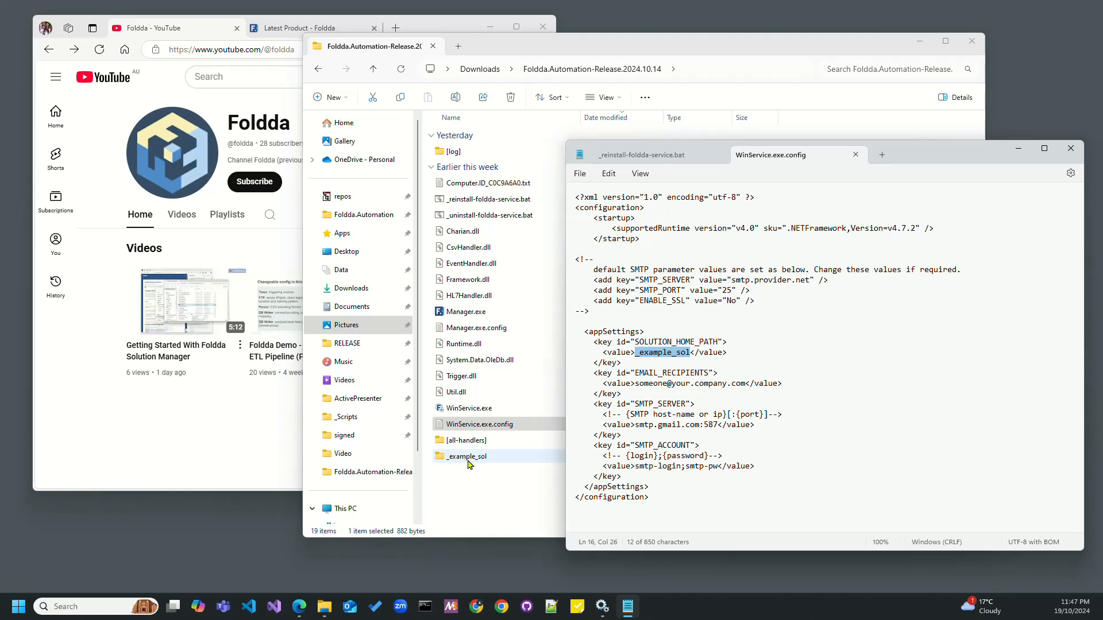
left_click(681, 354)
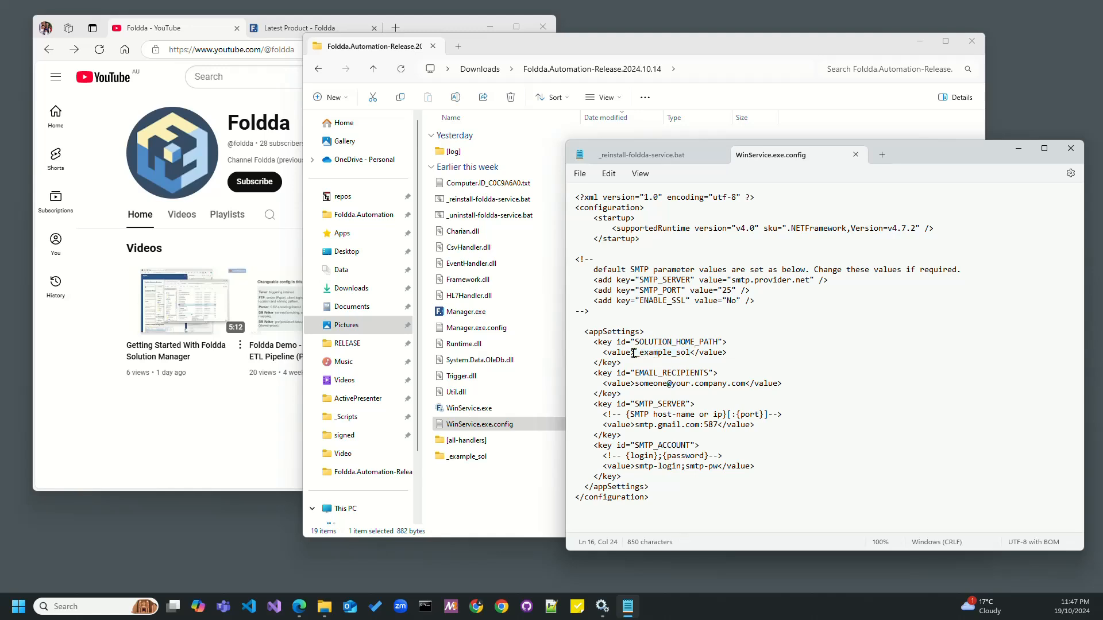
left_click_drag(633, 354, 692, 356)
left_click(689, 352)
Return to the release folder in File Explorer and select WinService.exe
left_click(515, 481)
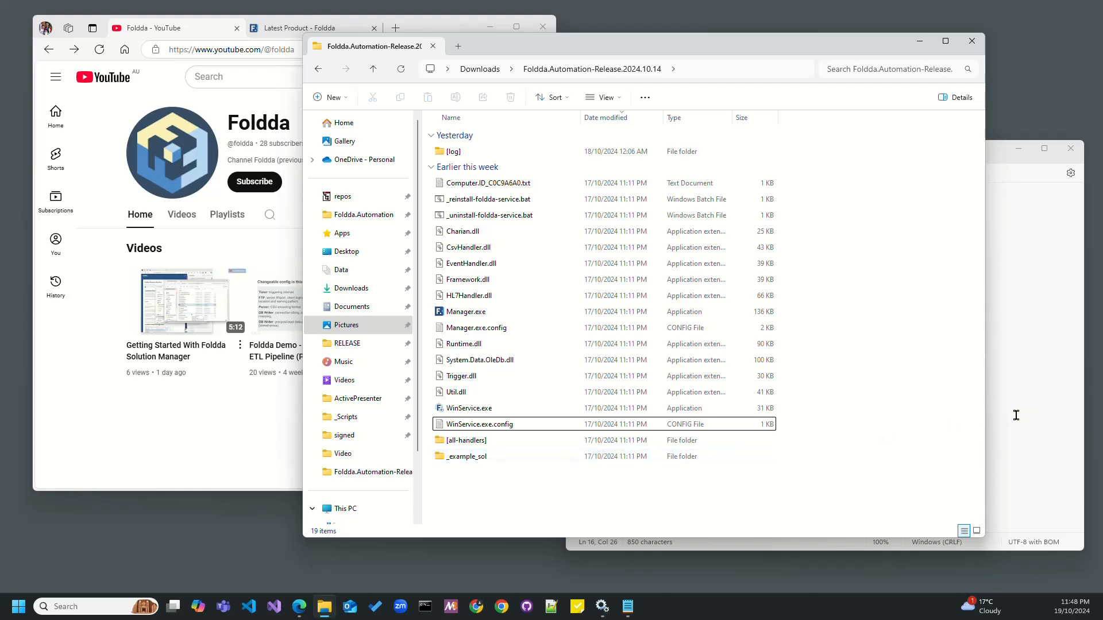
left_click(494, 409)
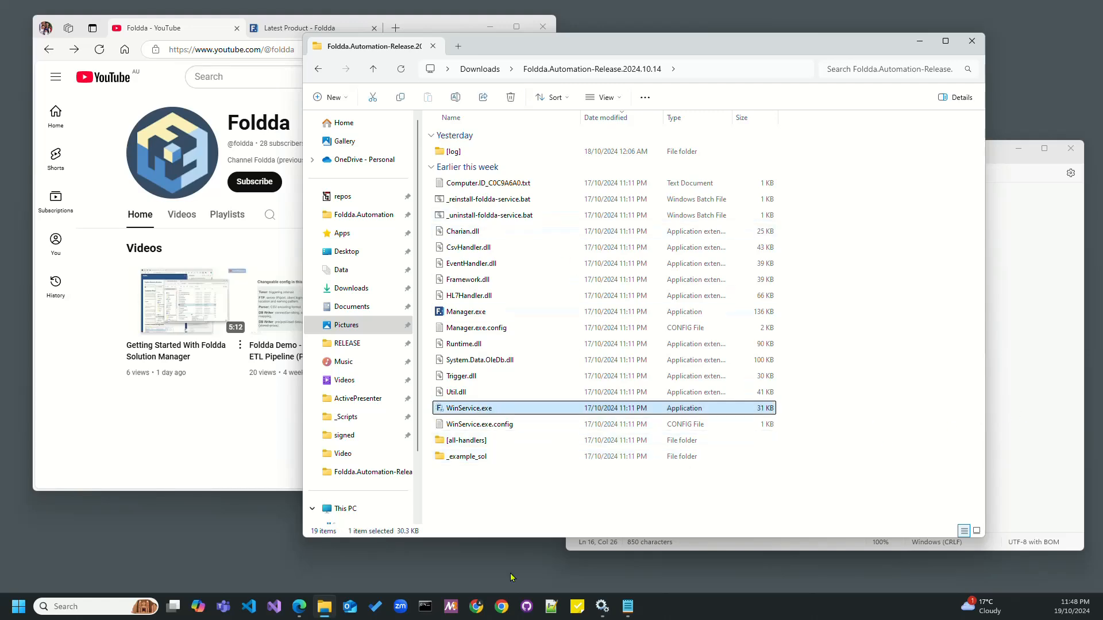
Switch to the Services console, refresh it and look through the services around the letter F for a Foldda entry
left_click(602, 607)
left_click_drag(397, 363, 518, 163)
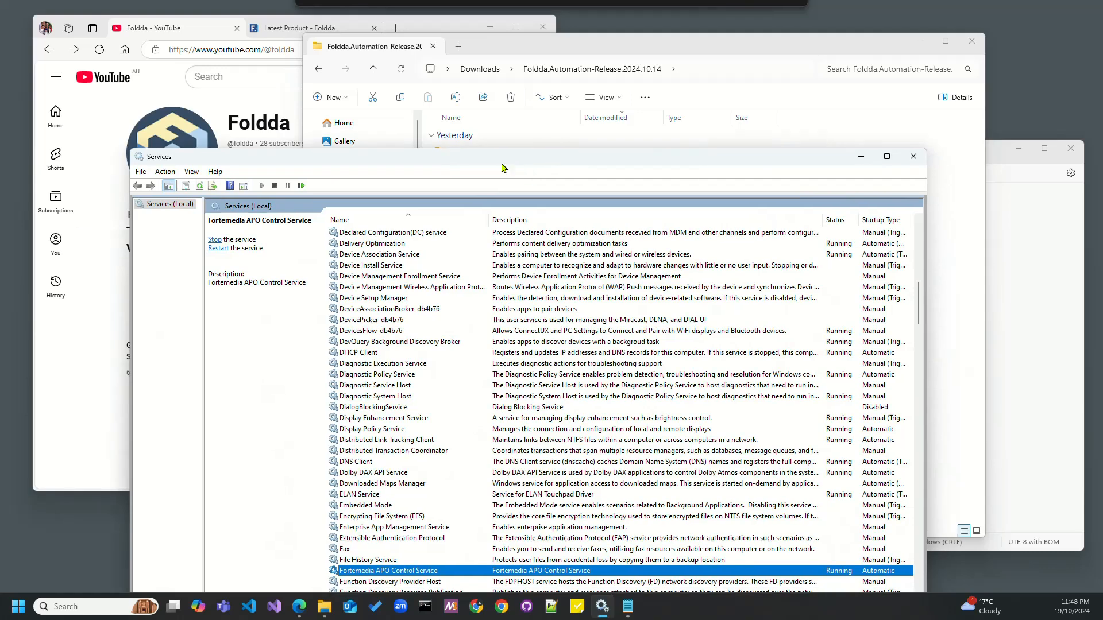
left_click(201, 187)
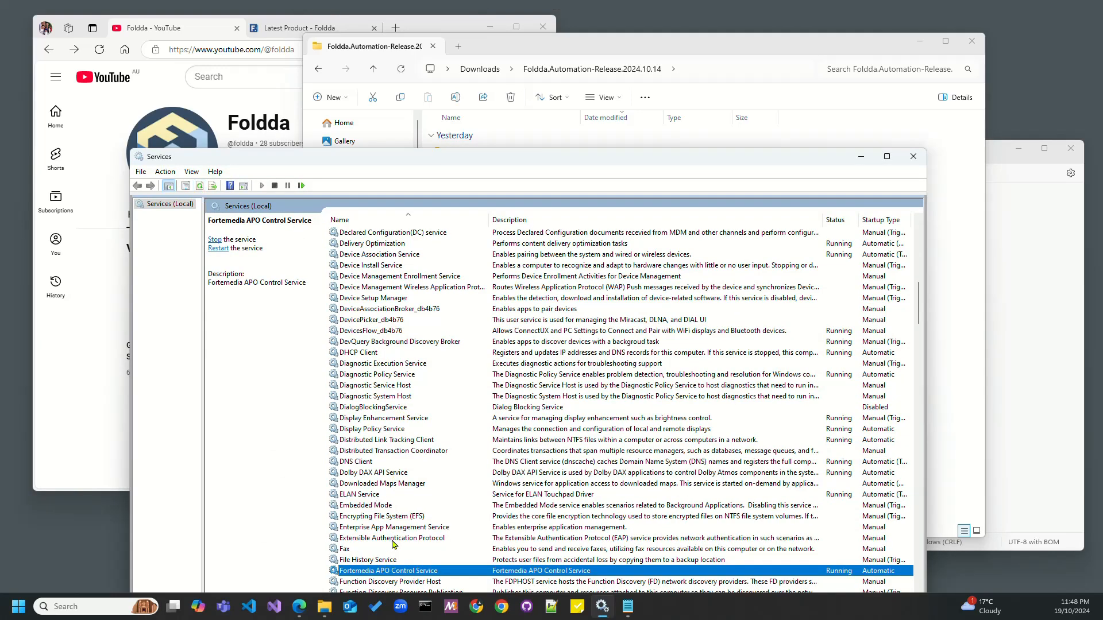
scroll(393, 545, "down", 3)
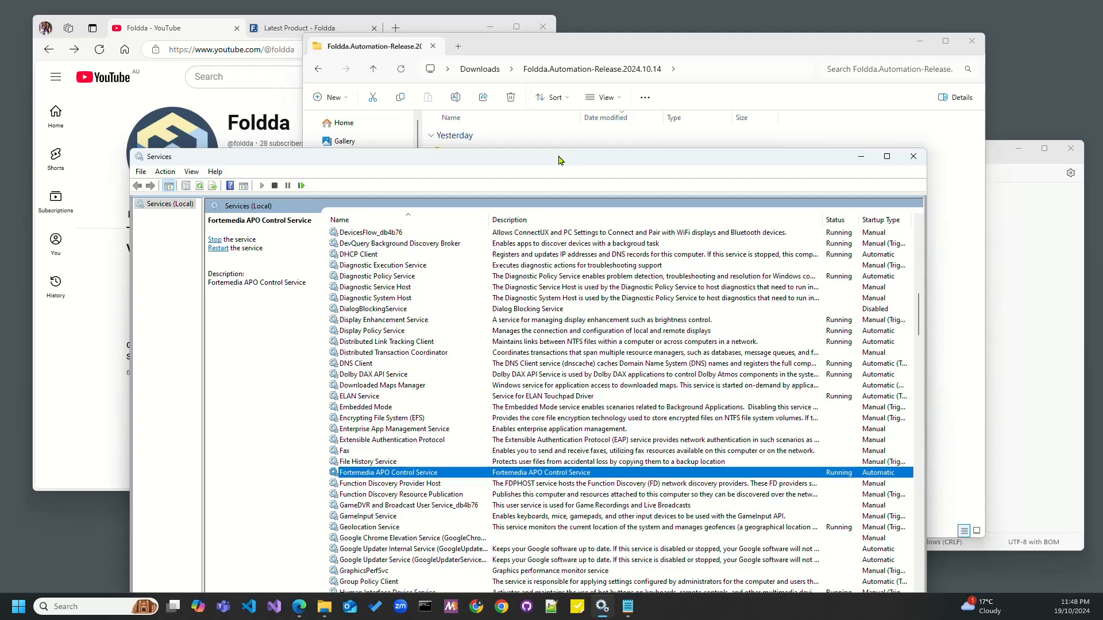
Run _reinstall-foldda-service.bat from the release folder as administrator
left_click(598, 51)
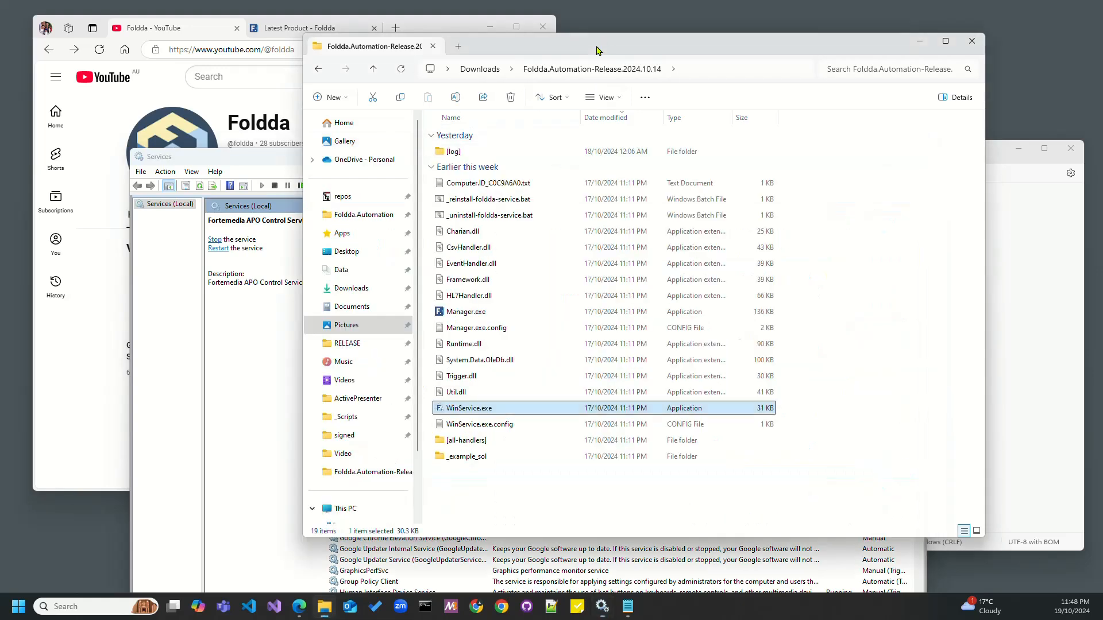
left_click(474, 205)
right_click(474, 205)
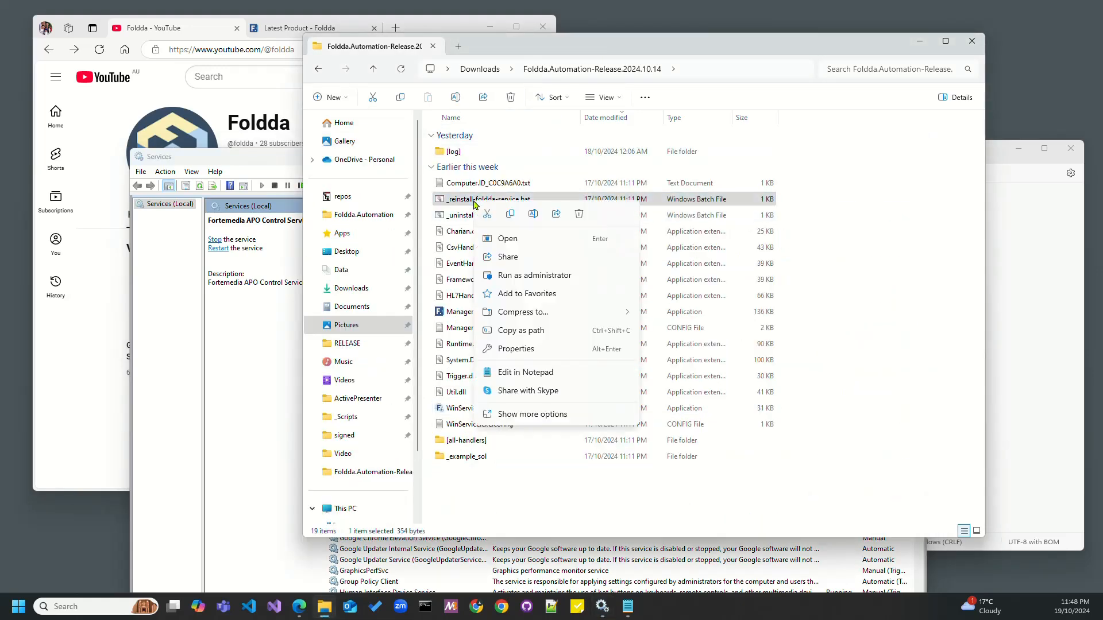
left_click(540, 277)
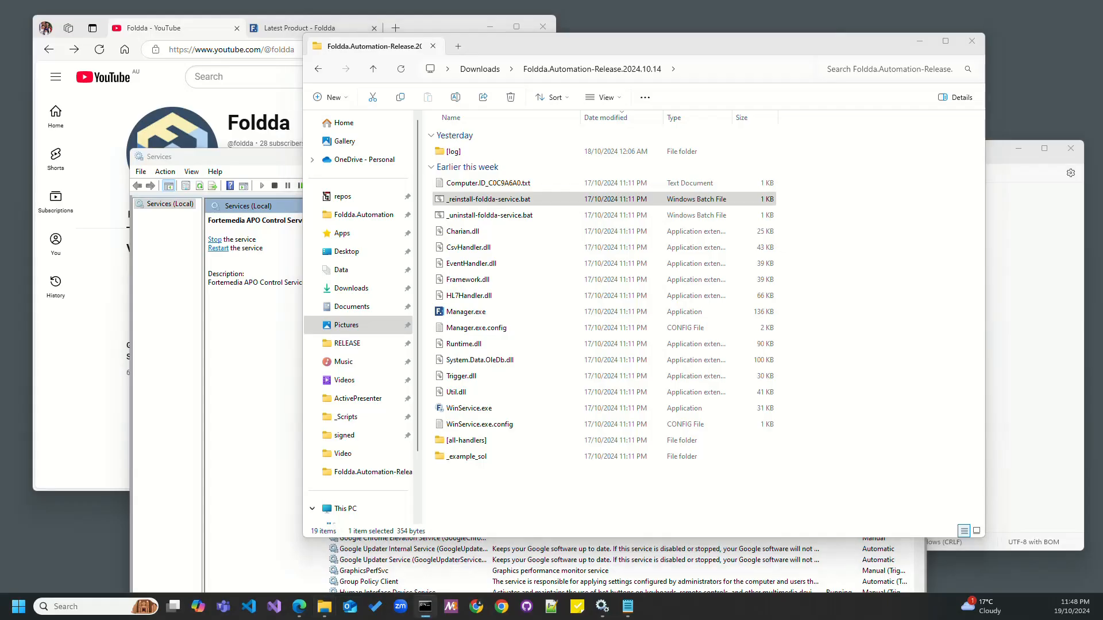
Examine the script's sc.exe description command and its output in the console, and let the paused script finish
left_click_drag(441, 325, 510, 135)
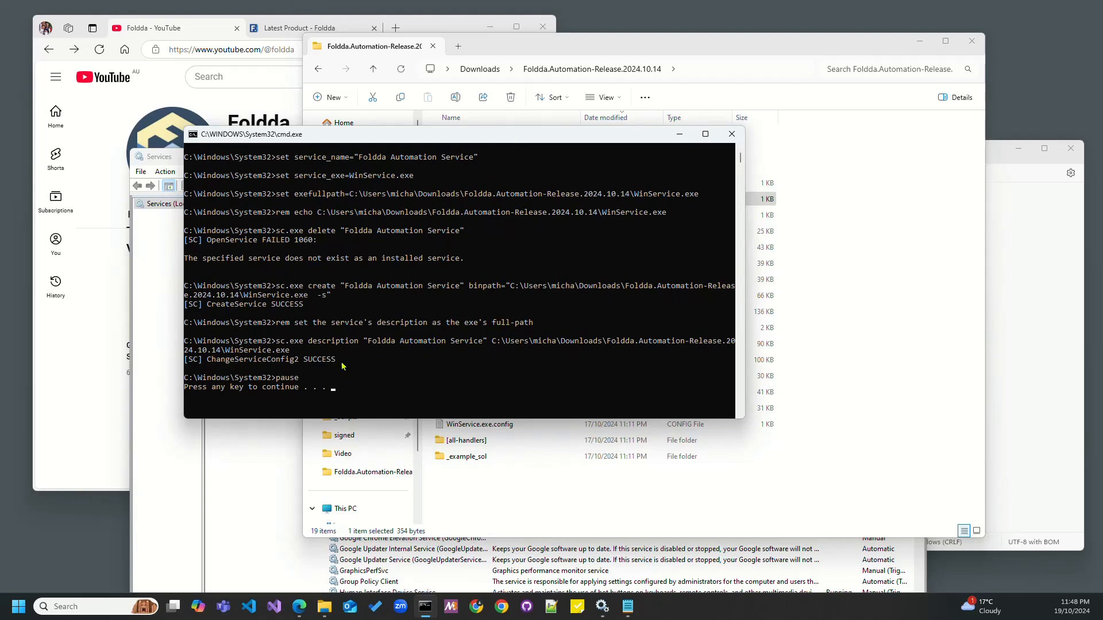
left_click_drag(337, 363, 180, 347)
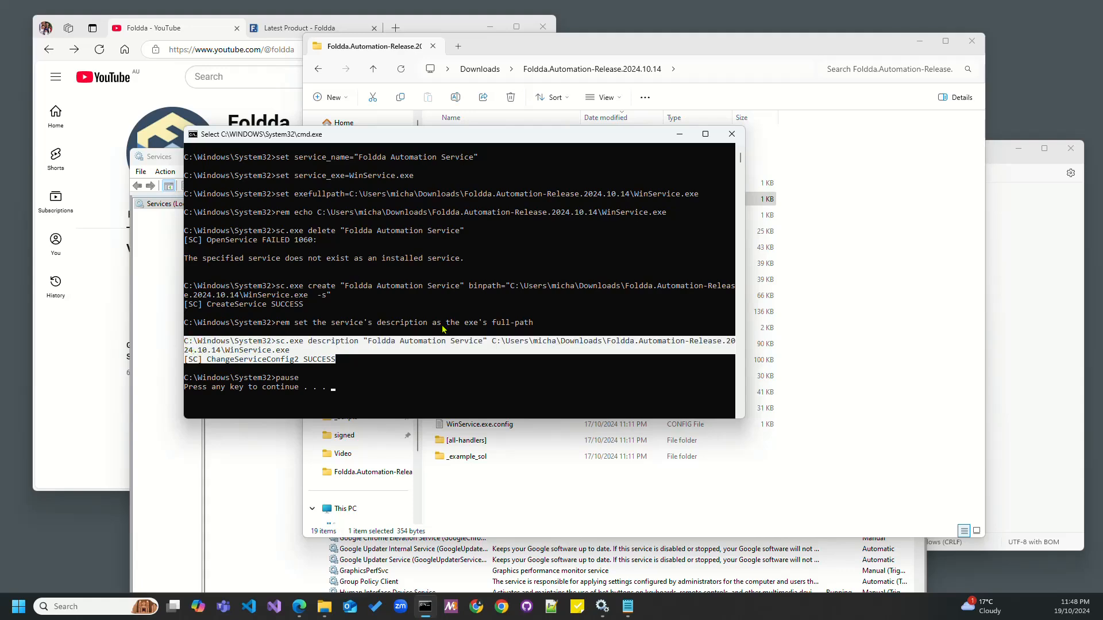
key("space")
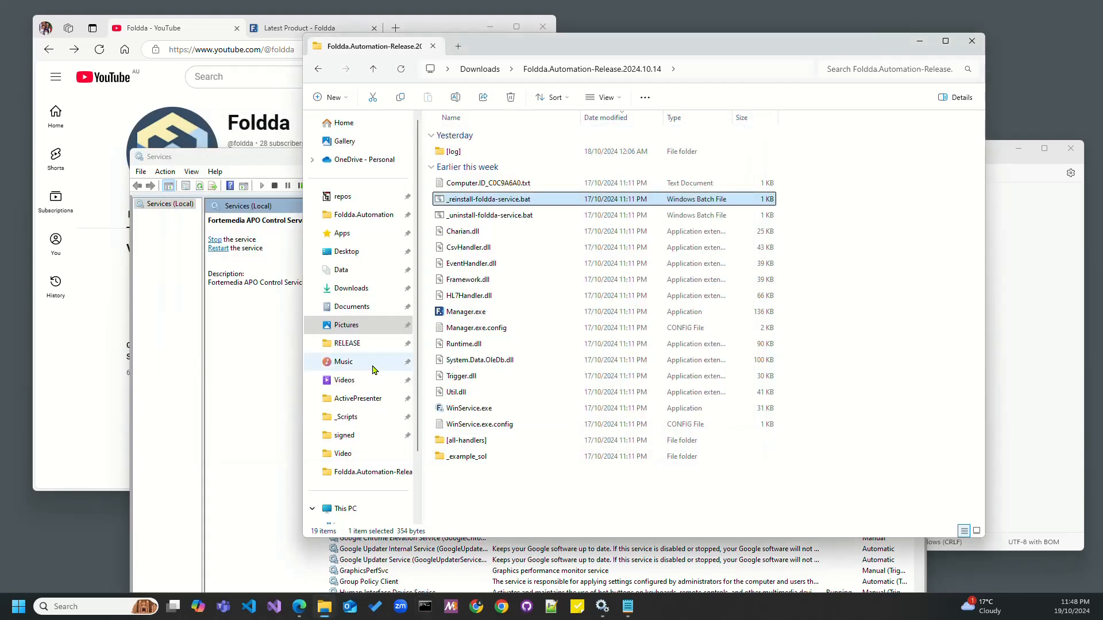
Refresh the list in the Services console and select Foldda Automation Service
left_click(279, 446)
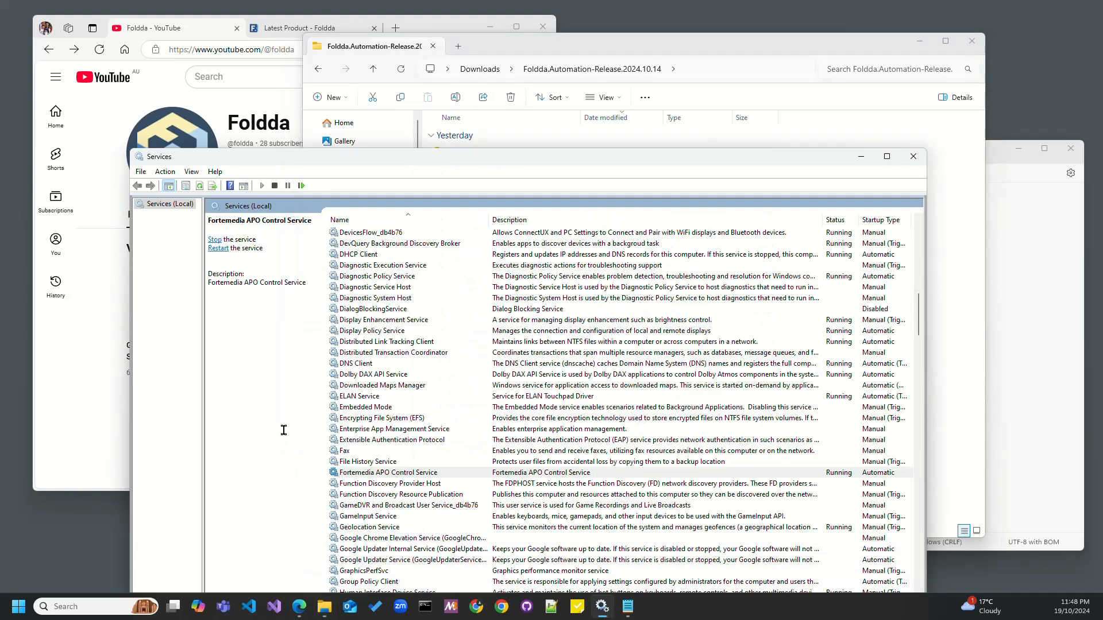
left_click(199, 186)
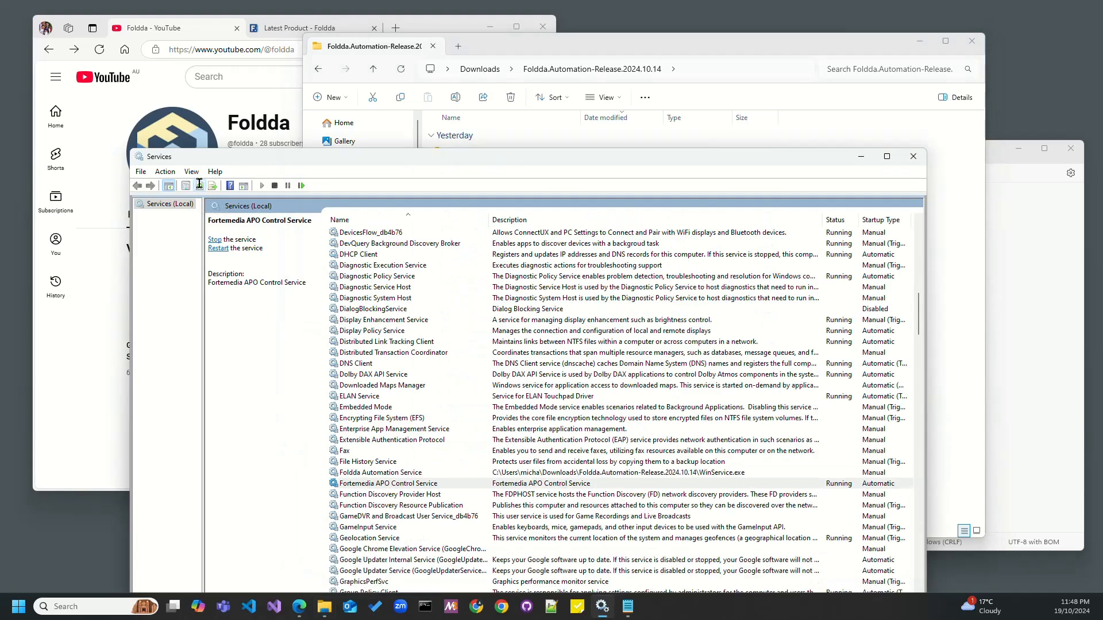
left_click(363, 472)
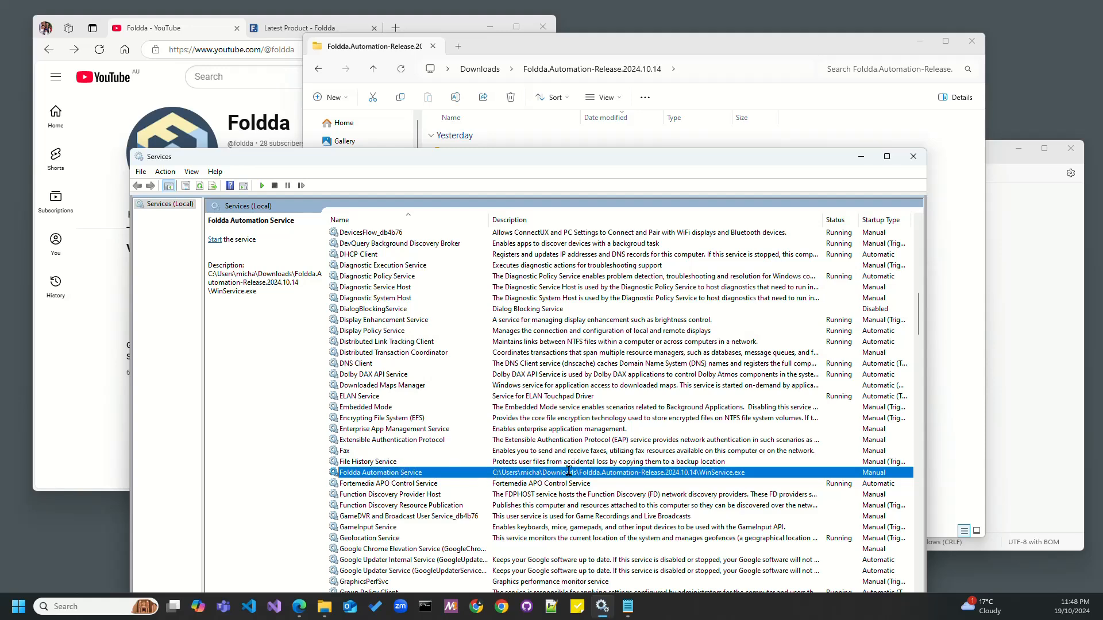
Move the release folder and Services windows apart and compare the Foldda Automation Service's WinService.exe path with the folder
left_click(669, 42)
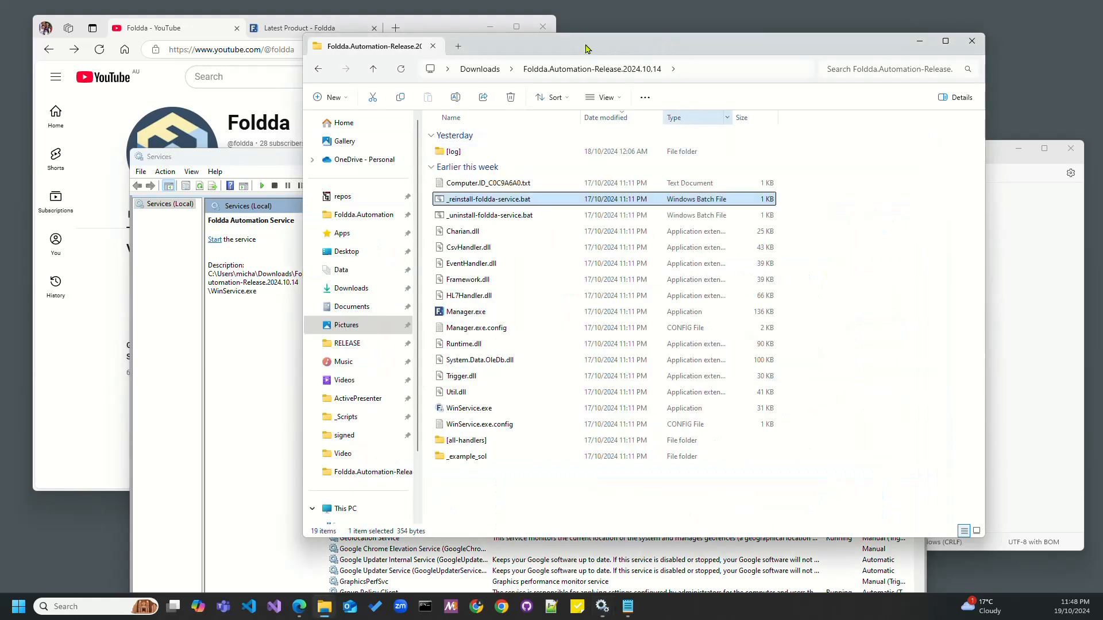
left_click_drag(585, 48, 702, 39)
left_click_drag(402, 162, 334, 156)
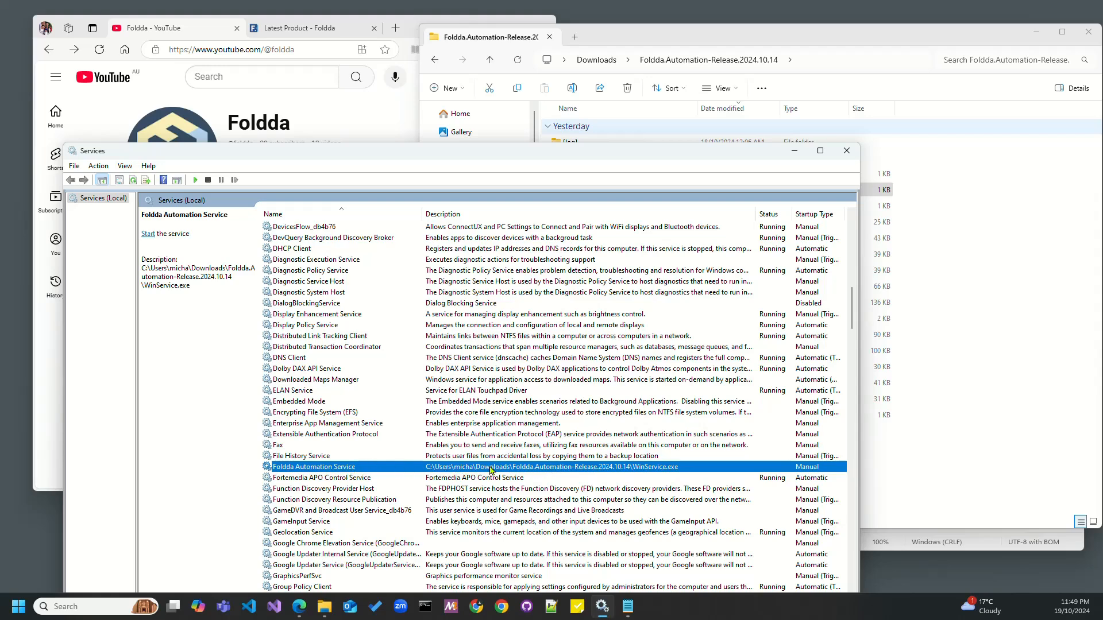
left_click(997, 432)
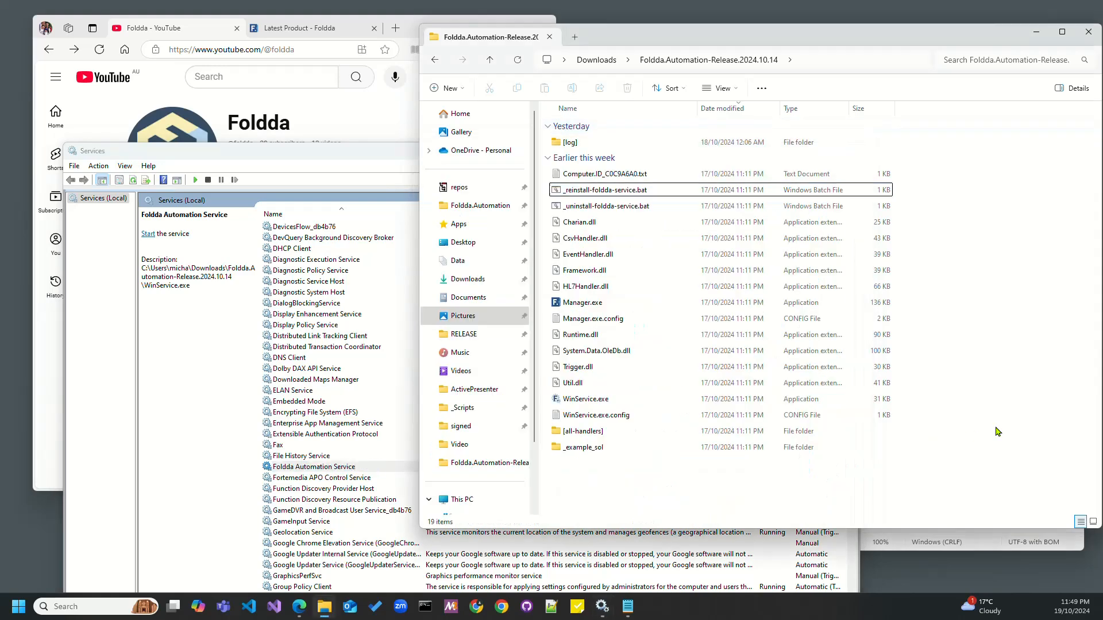
left_click(374, 488)
left_click(557, 467)
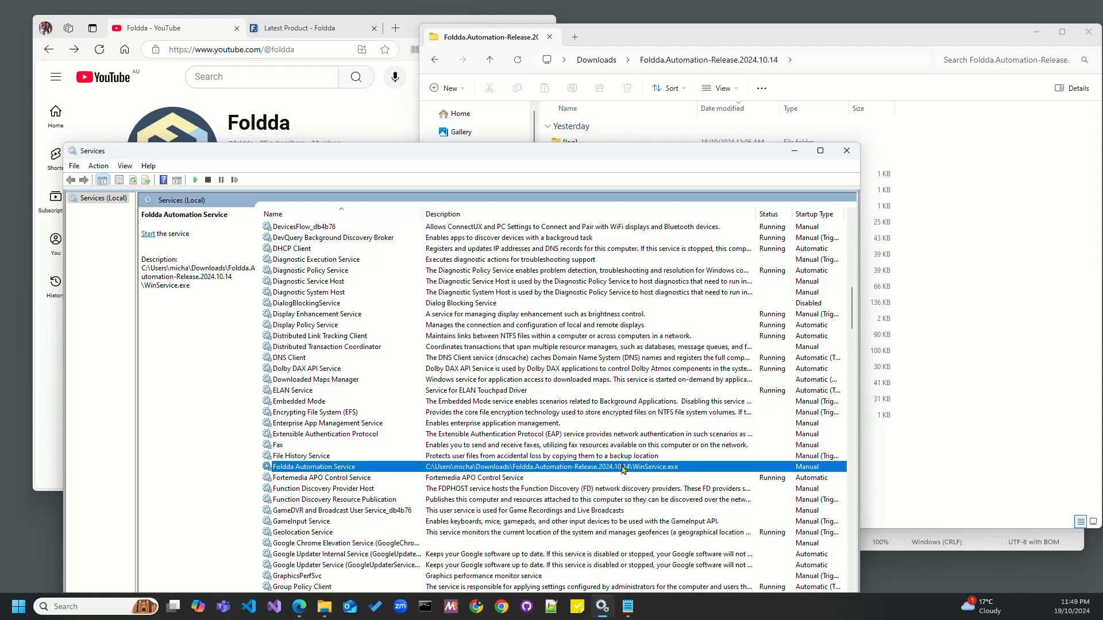
Launch Manager.exe from the release folder and unload the _example_sol solution in Solution Manager
left_click(969, 460)
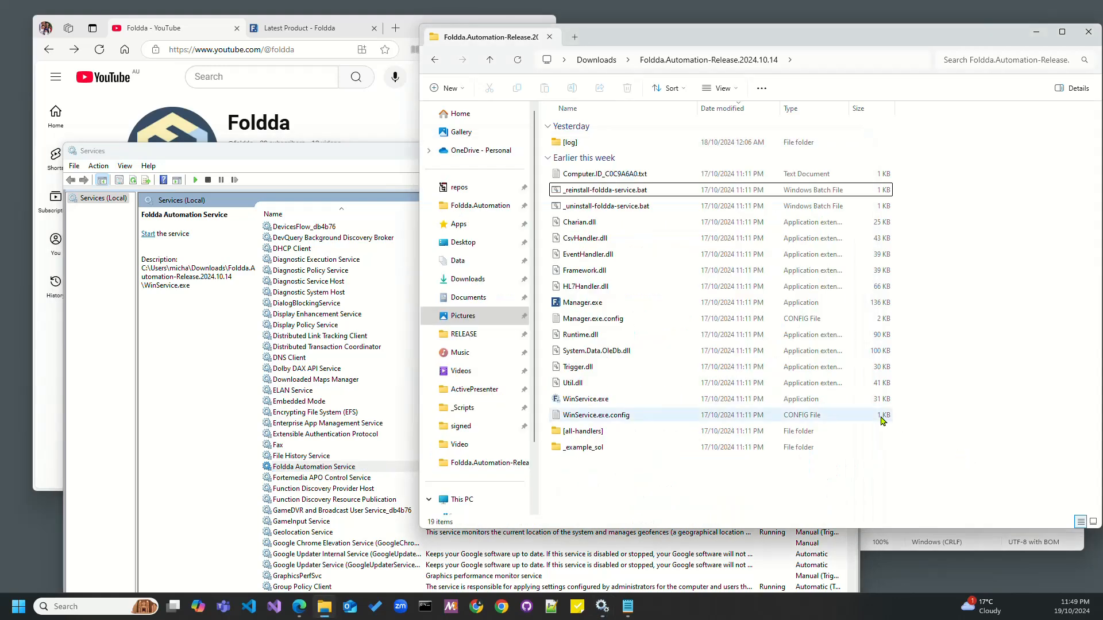
left_click(580, 306)
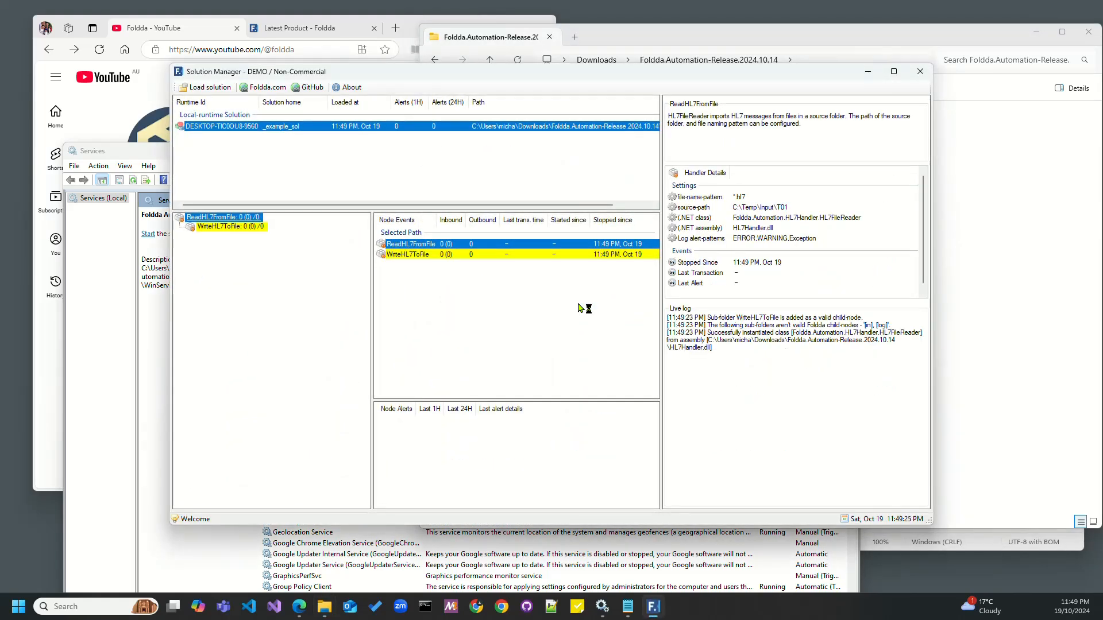
right_click(248, 128)
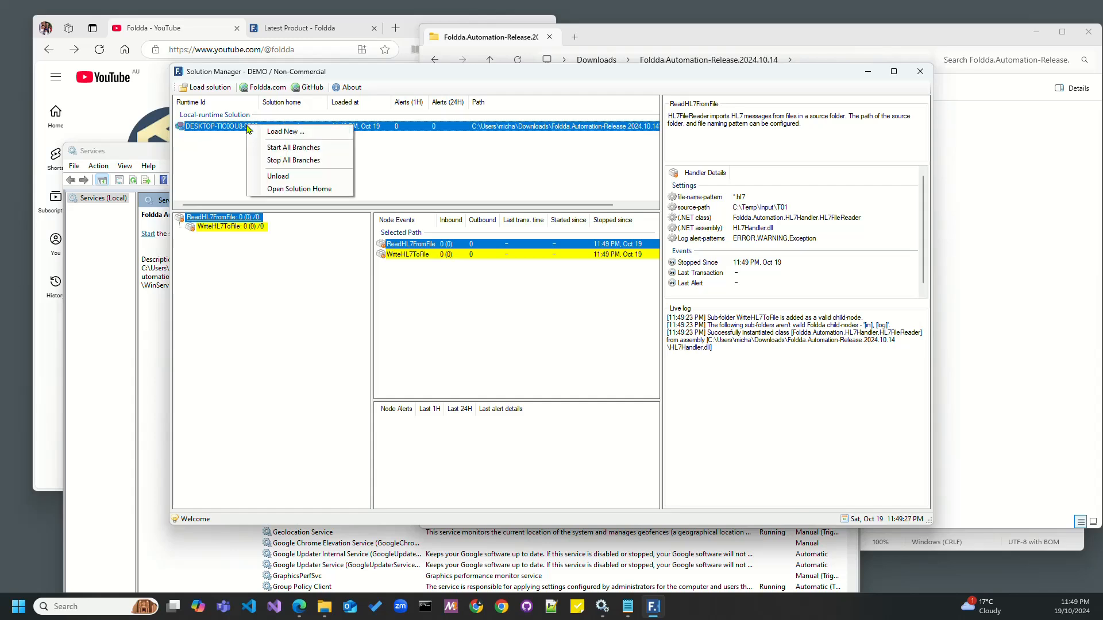
left_click(278, 176)
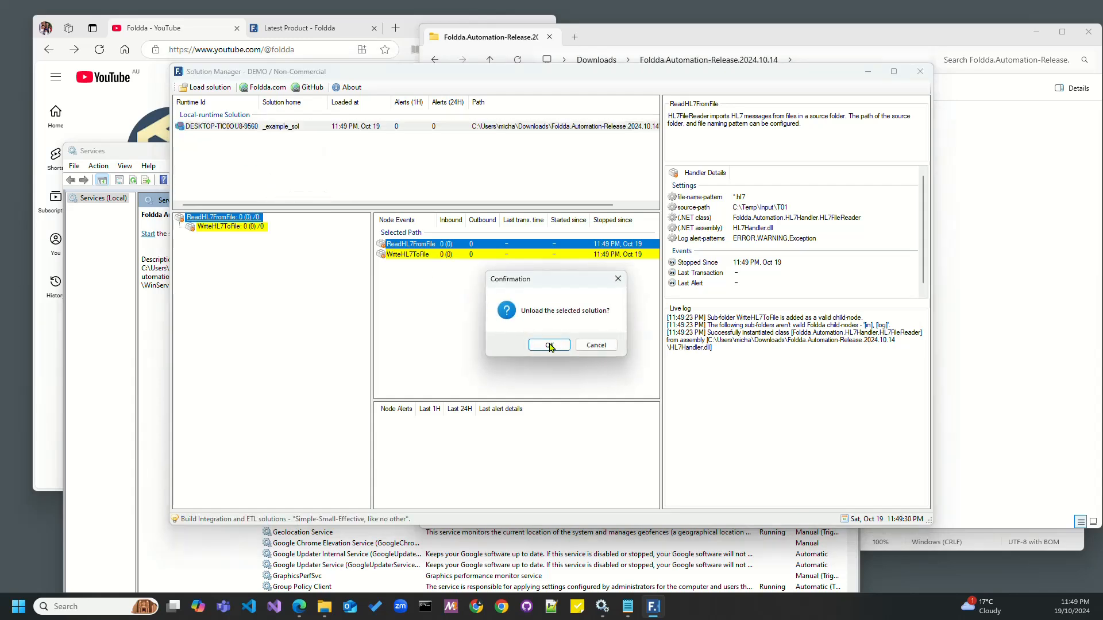
left_click(549, 345)
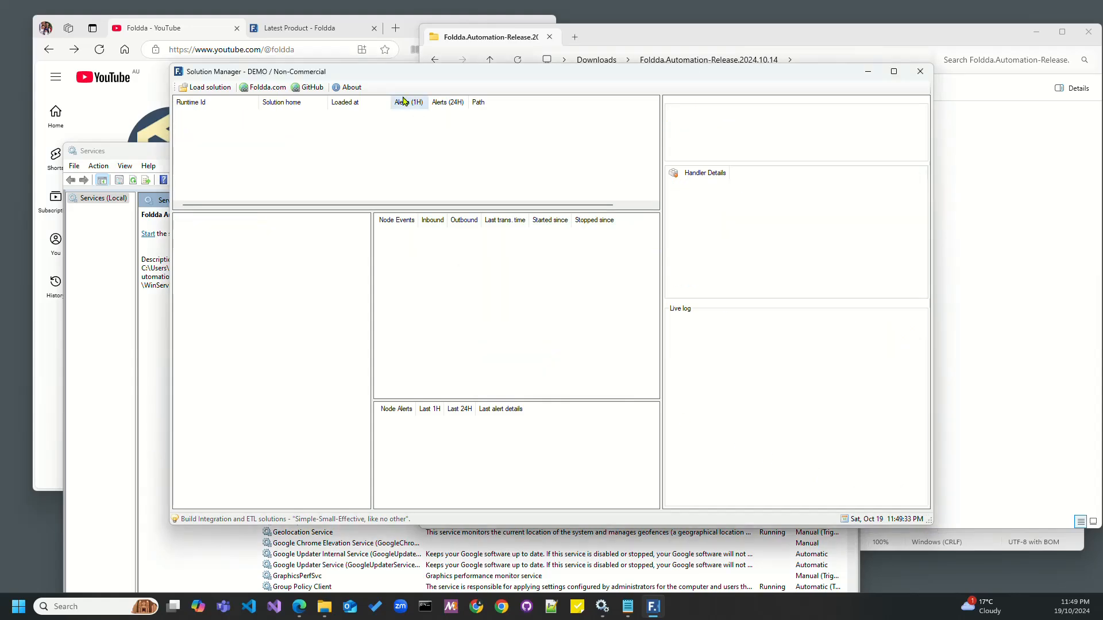
Arrange the Services and Solution Manager windows side by side so the service entry and the runtime list are both visible
left_click_drag(433, 81, 657, 108)
left_click(323, 146)
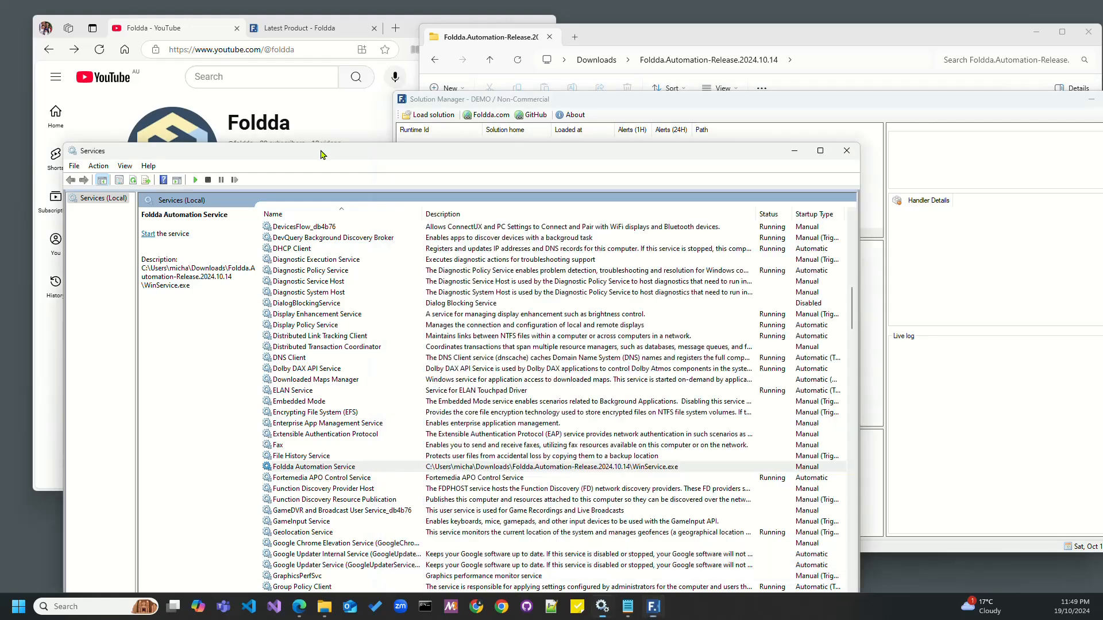
left_click_drag(540, 102, 797, 92)
left_click_drag(592, 153, 384, 102)
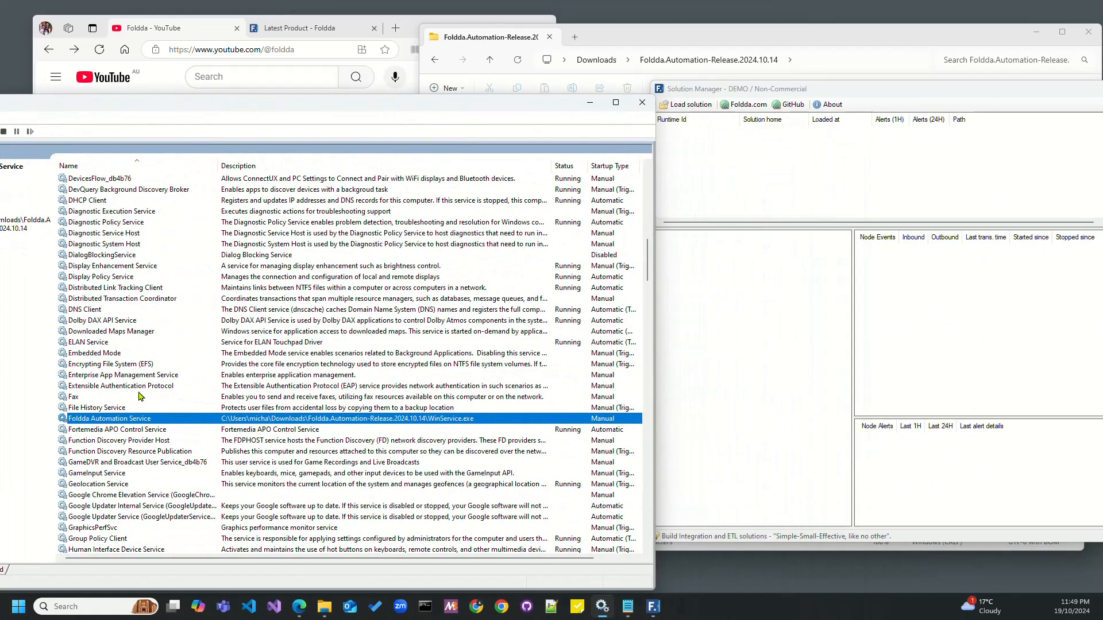
Start Foldda Automation Service from the Services console
right_click(99, 420)
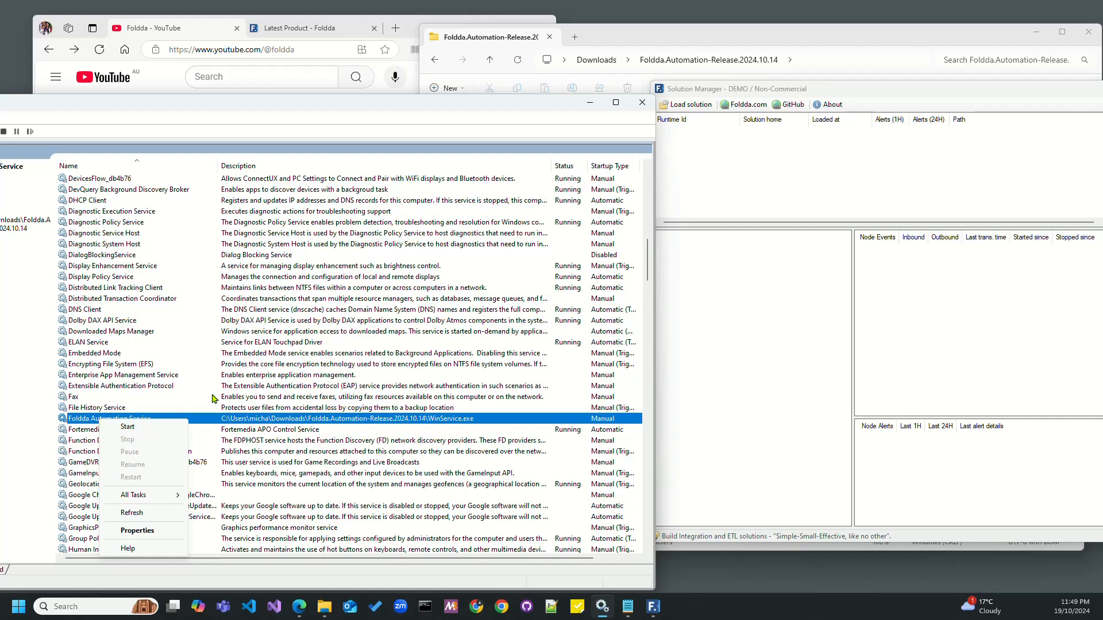
left_click(708, 166)
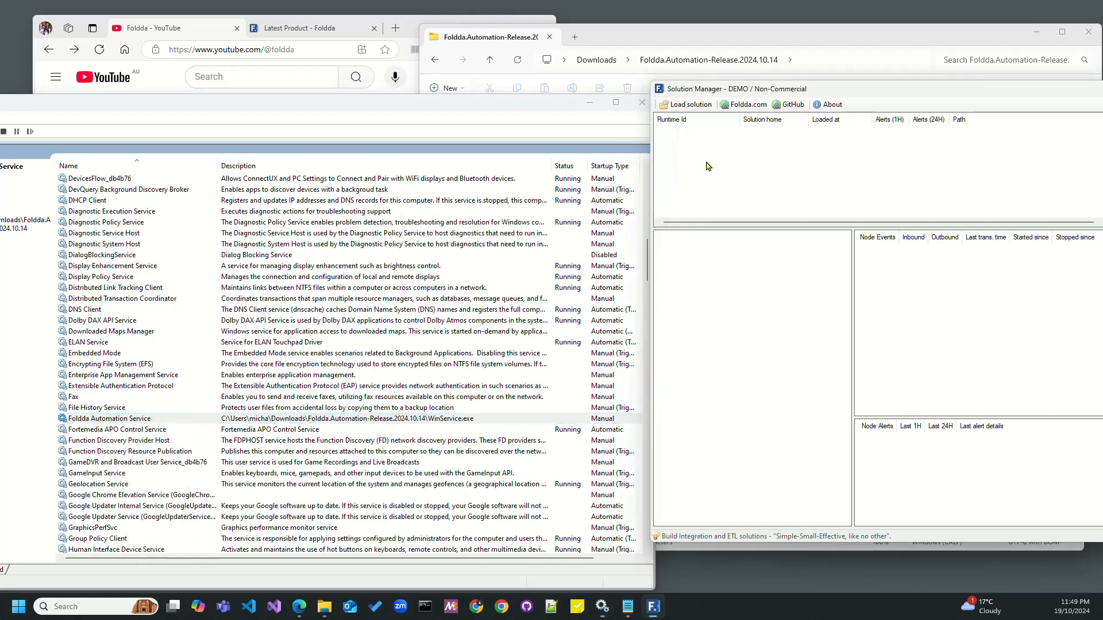
right_click(117, 422)
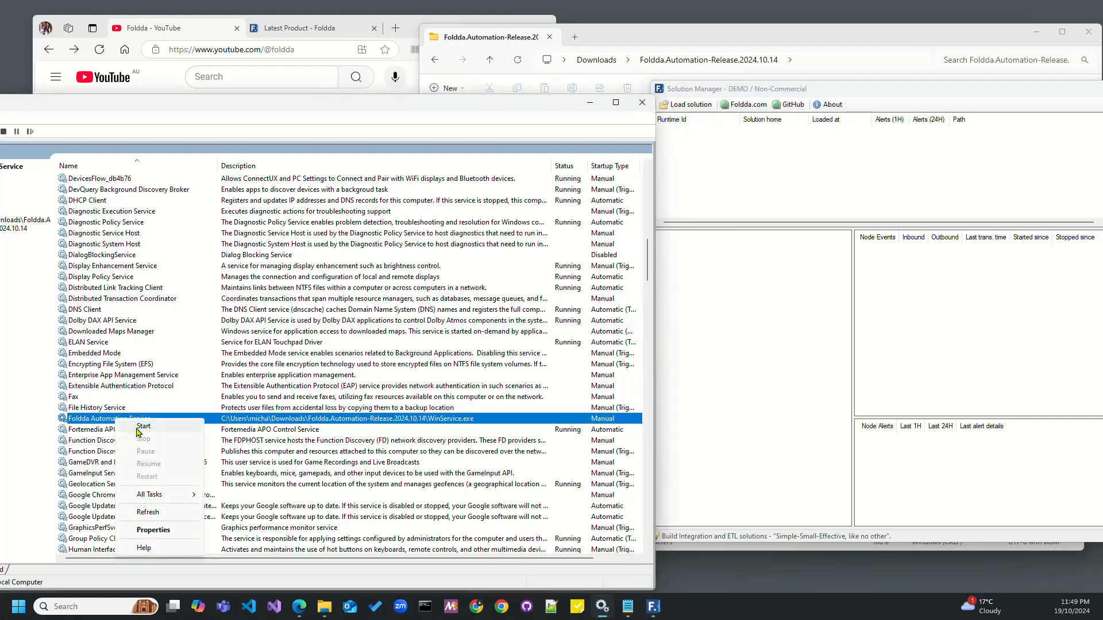
left_click(138, 430)
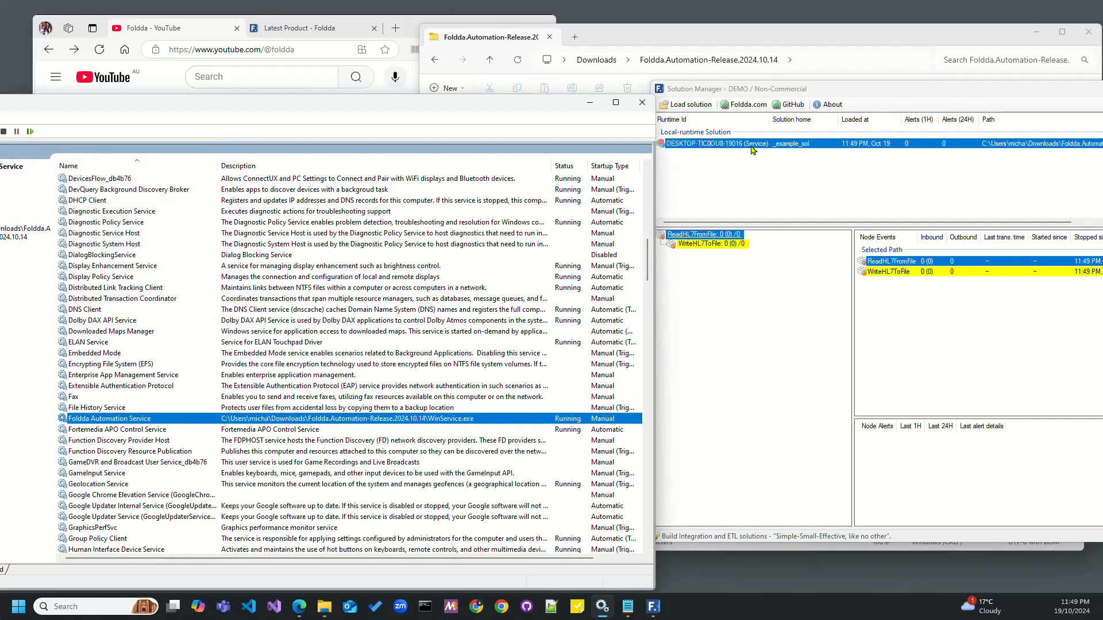
Load the _example_sol folder from Foldda.Automation-Release.2024.10.14 as another solution in Solution Manager
left_click_drag(836, 91, 761, 90)
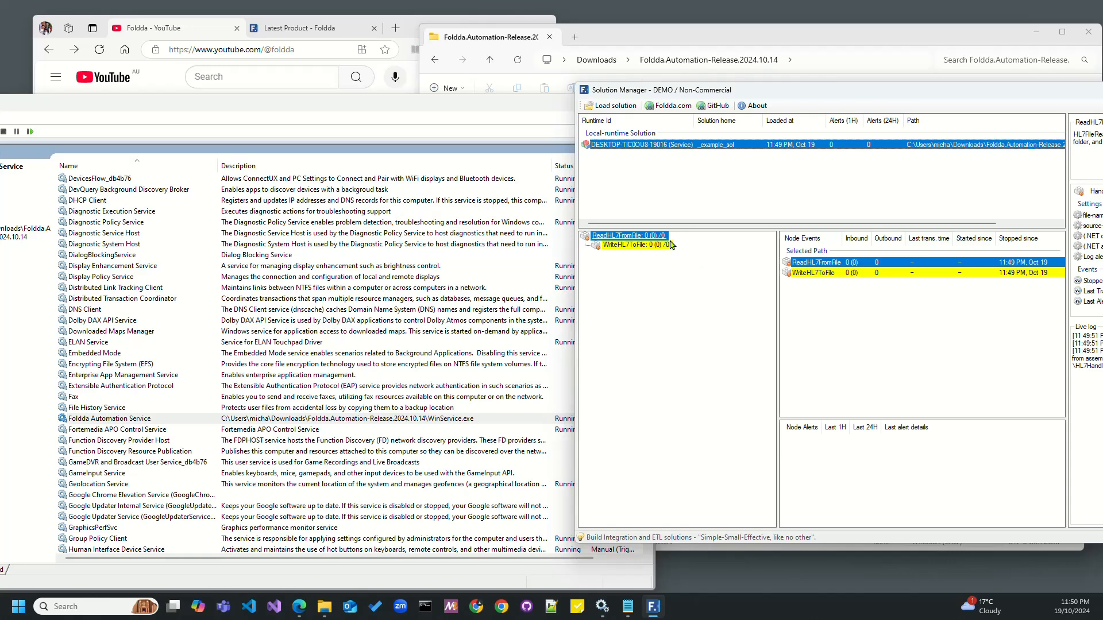
left_click(617, 107)
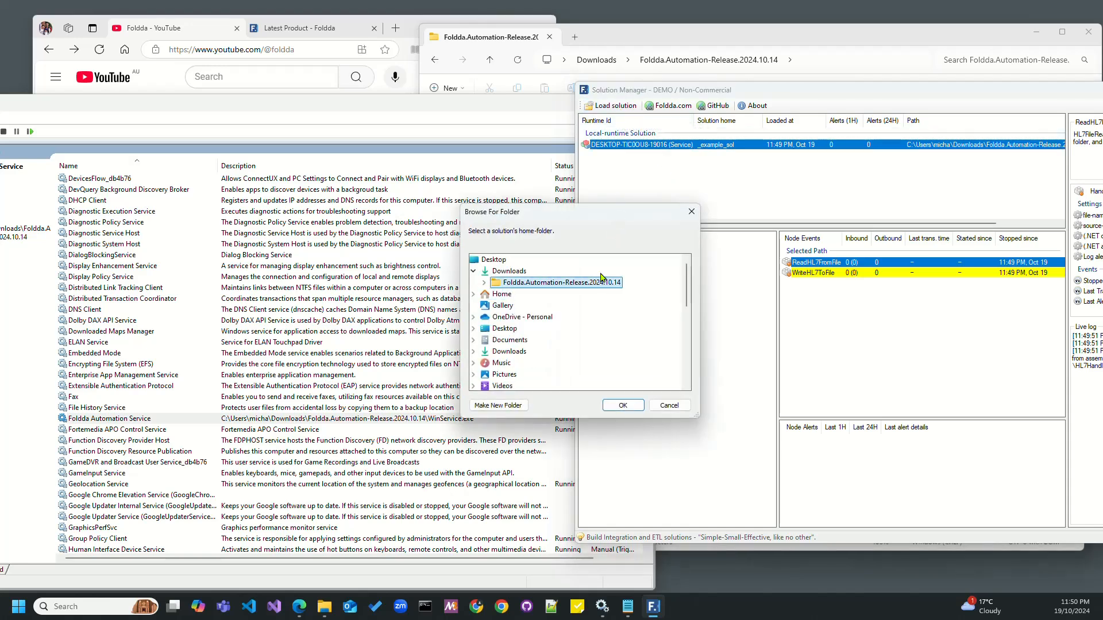
left_click(484, 282)
left_click(529, 317)
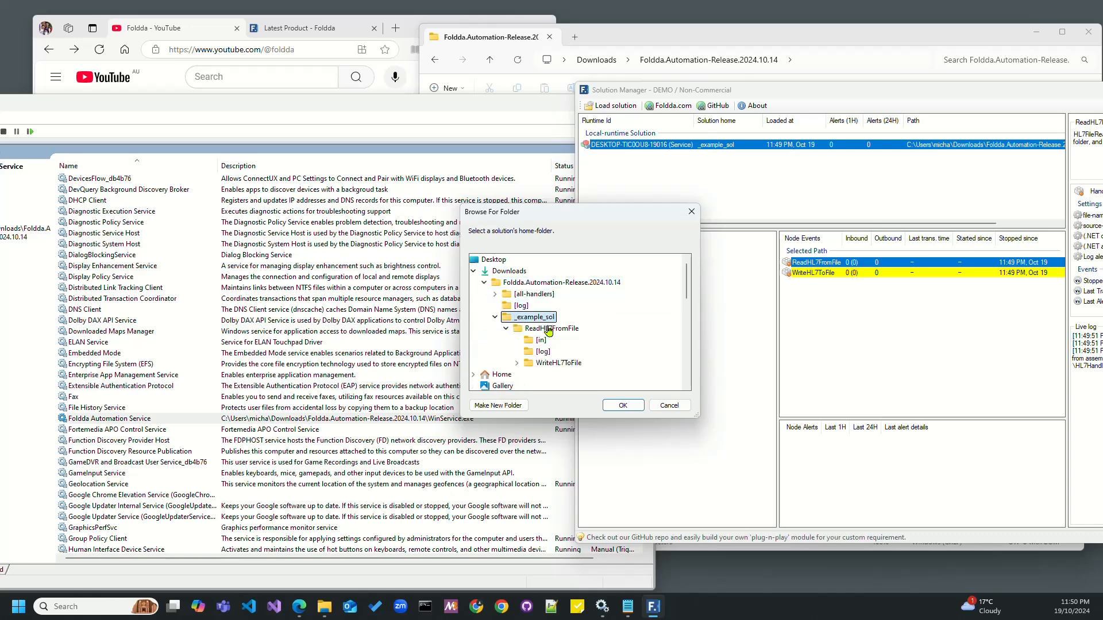
left_click(623, 405)
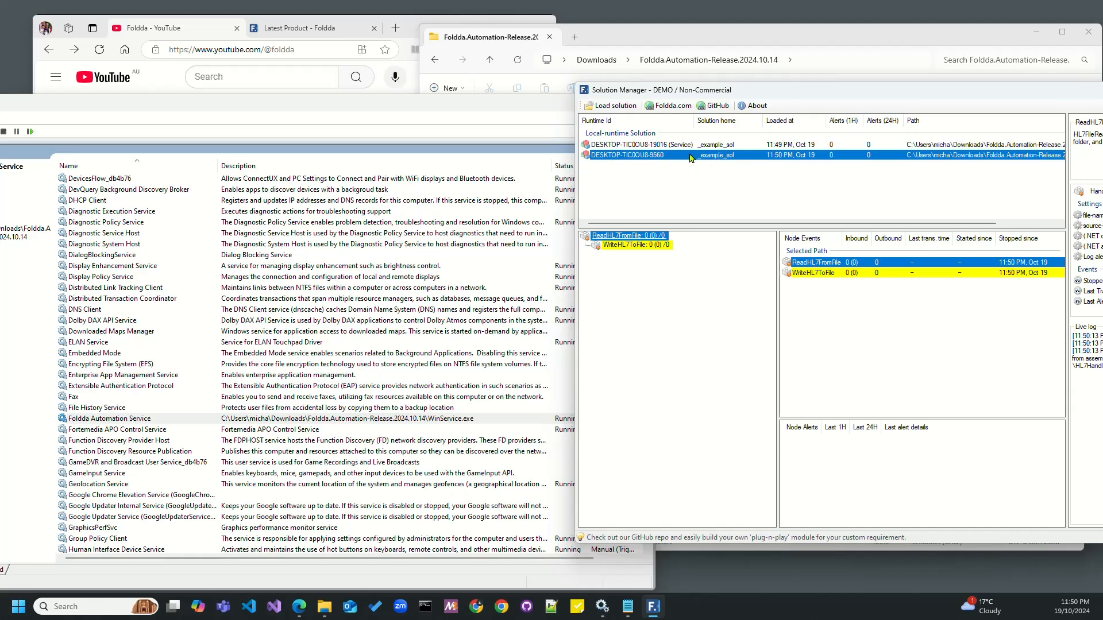
Select the service-hosted runtime in Solution Manager, stop Foldda Automation Service in Services, and return to the runtime list
left_click(716, 145)
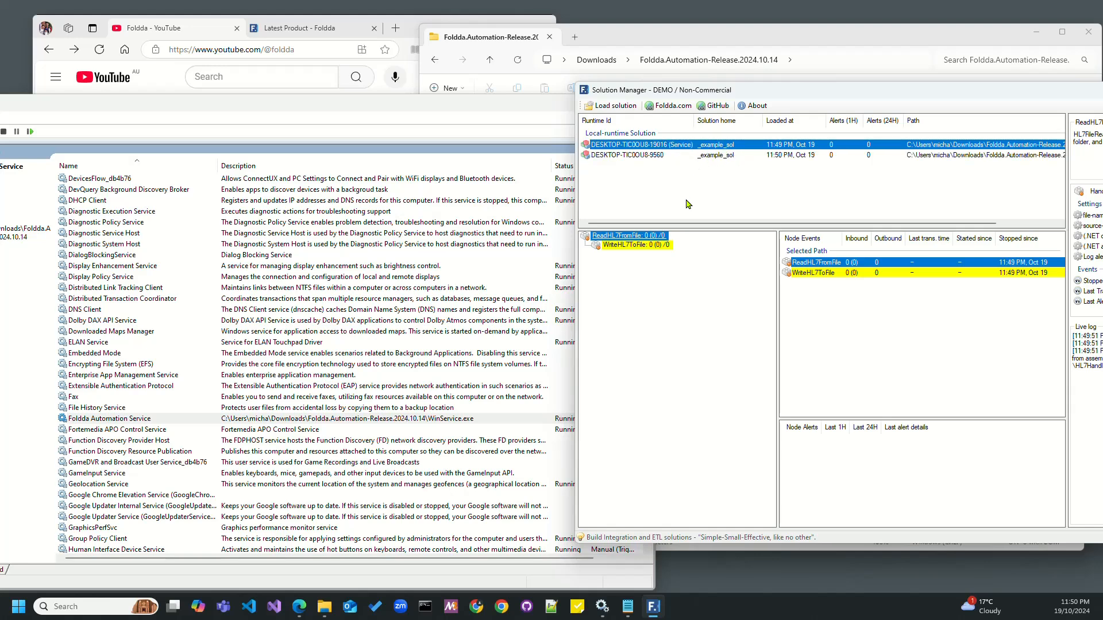
left_click(160, 421)
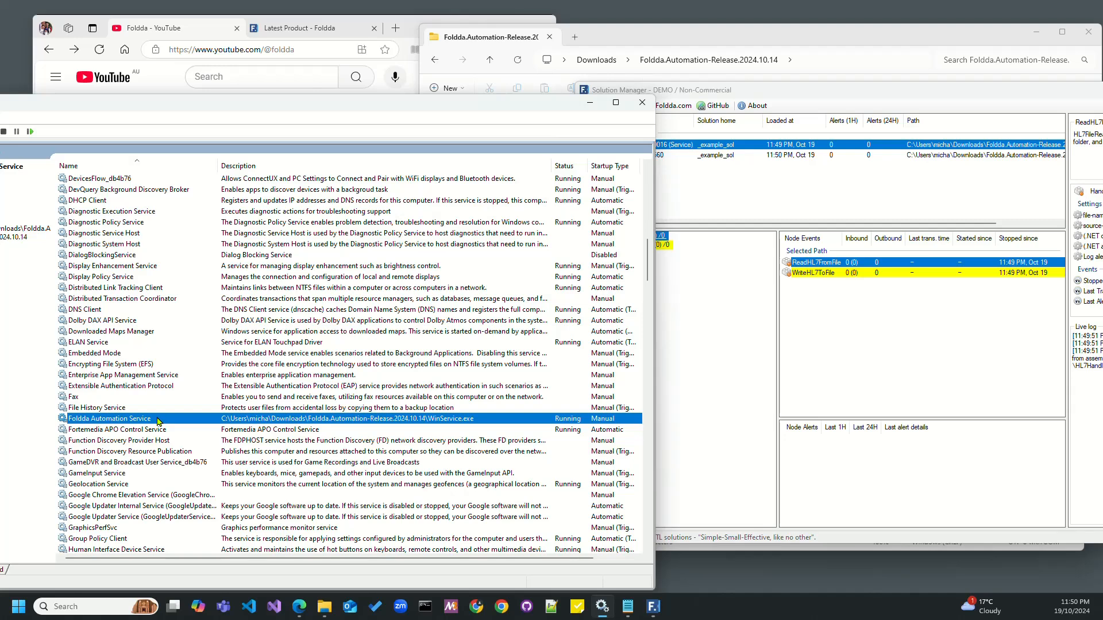
right_click(161, 421)
left_click(176, 439)
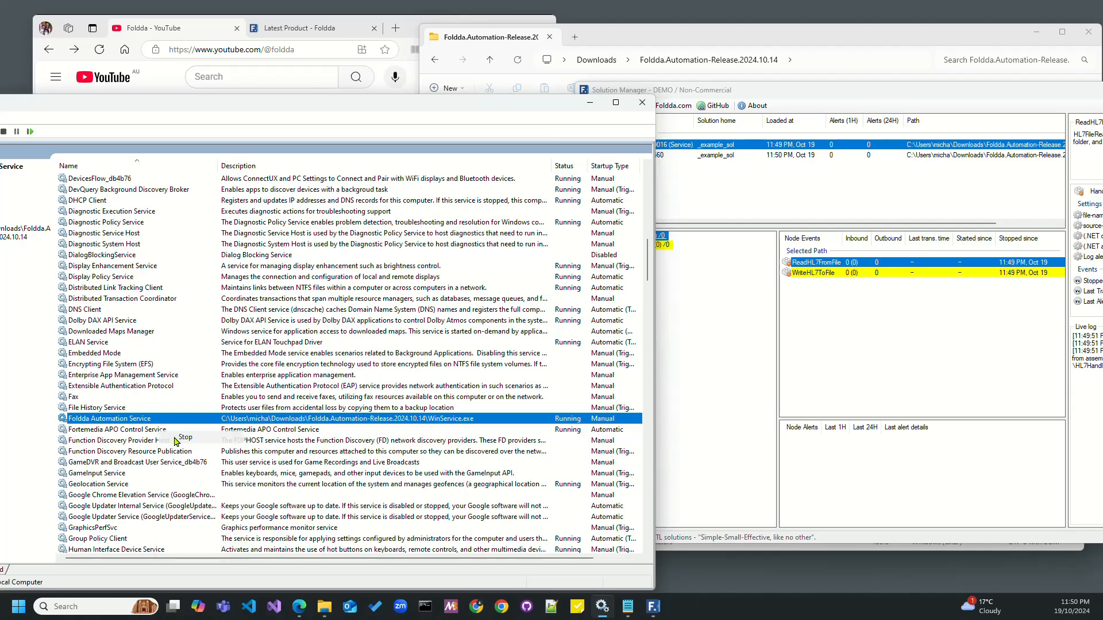
left_click(758, 202)
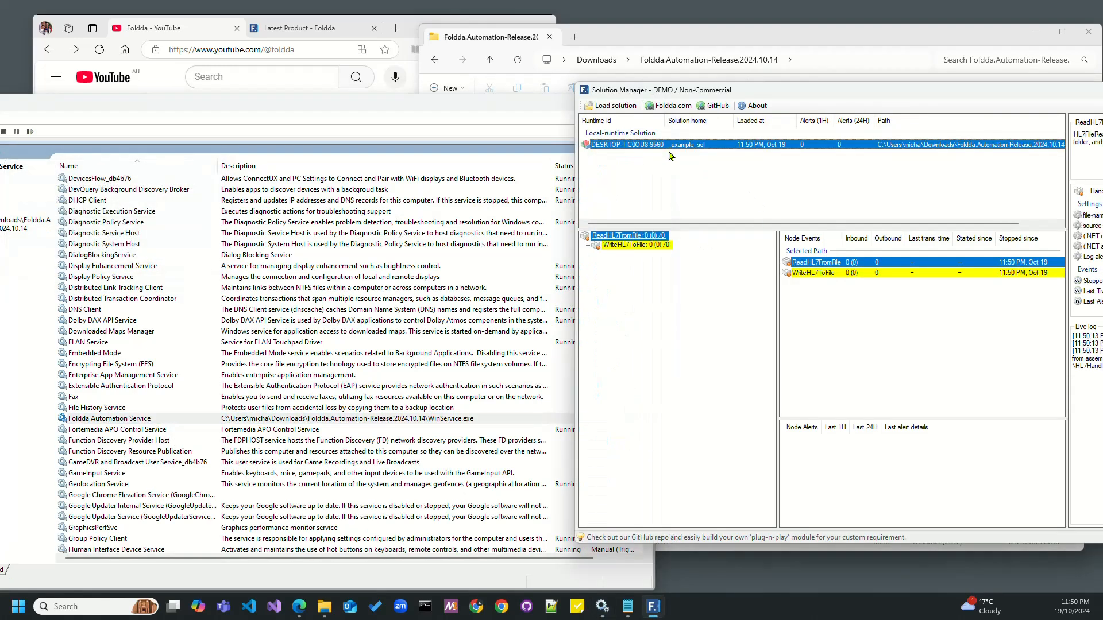
Unload the remaining _example_sol solution from the runtime list in Solution Manager and confirm the unload
right_click(640, 147)
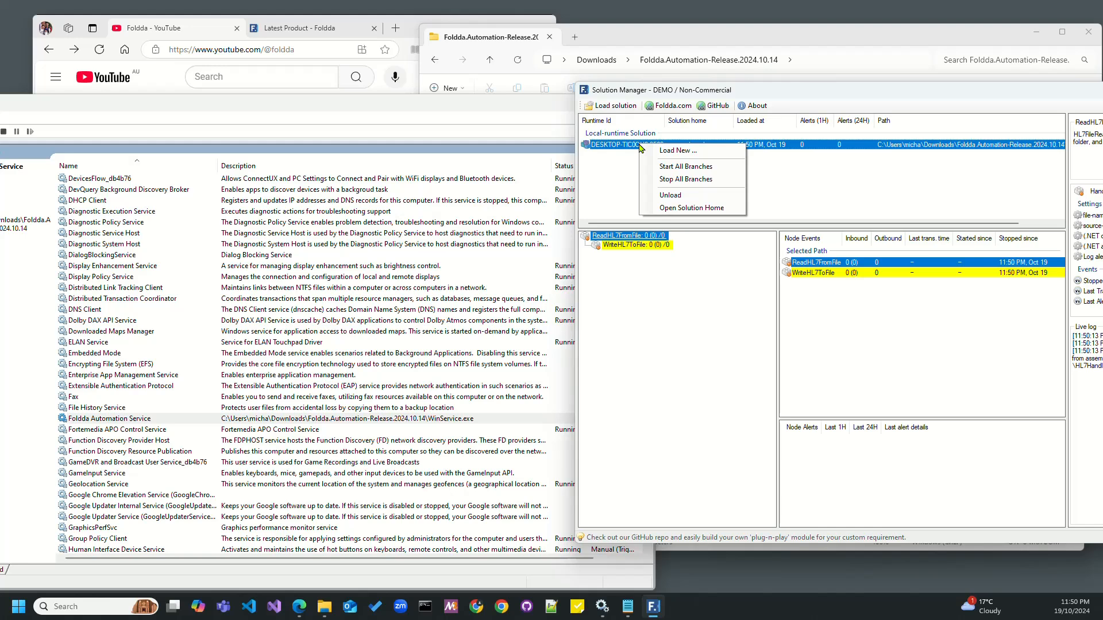
left_click(675, 200)
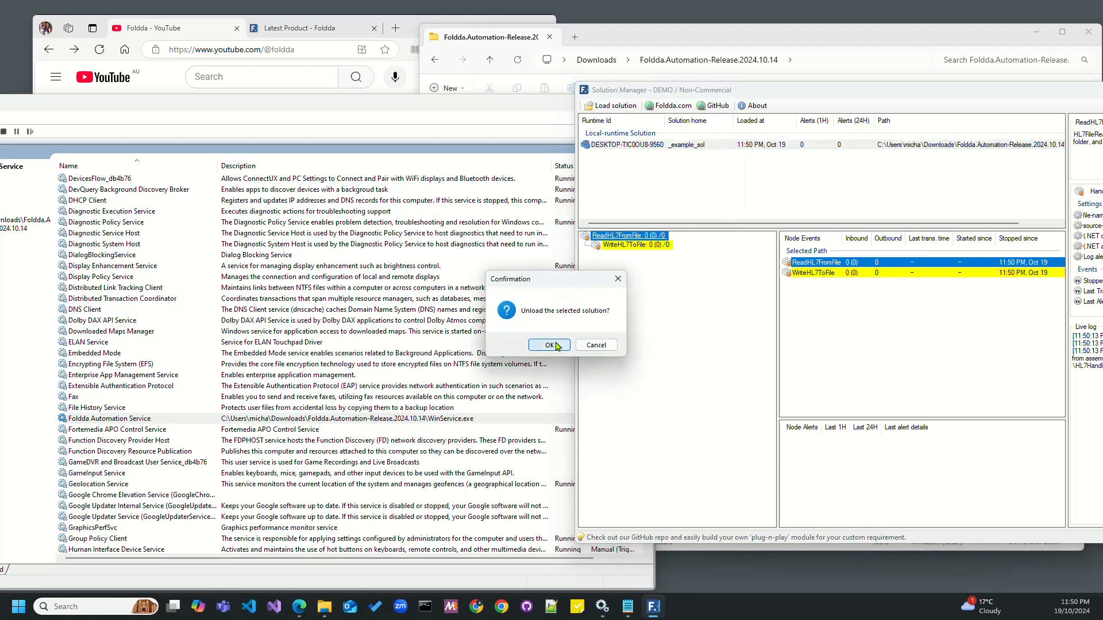
left_click(565, 347)
Start Foldda Automation Service in the Services console, and start the ReadHL7FromFile branch of its runtime in Solution Manager
right_click(142, 422)
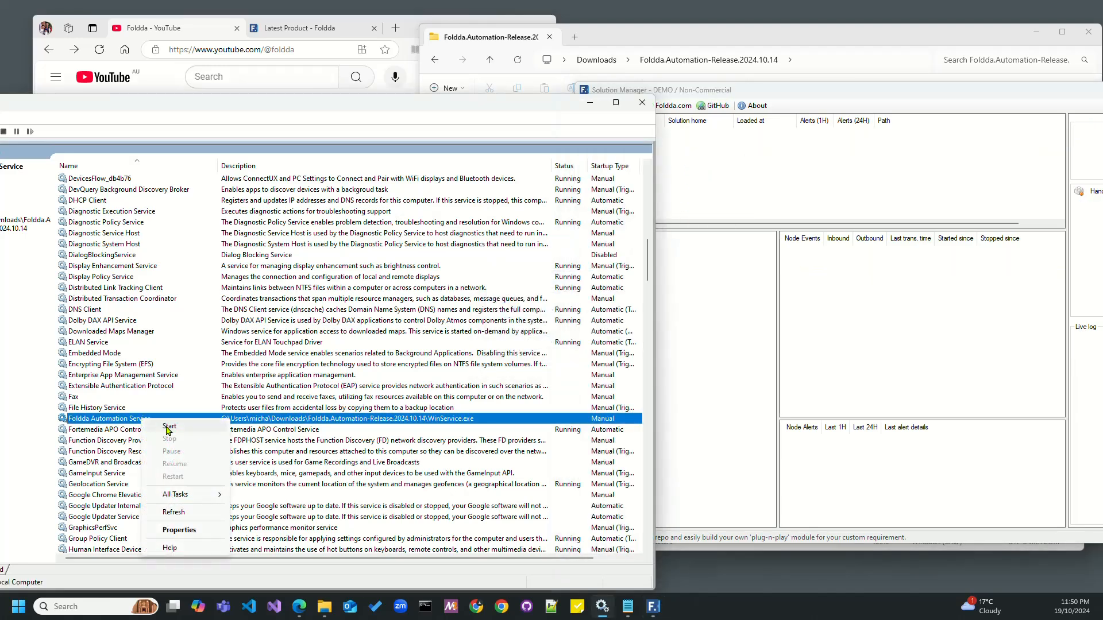
left_click(169, 427)
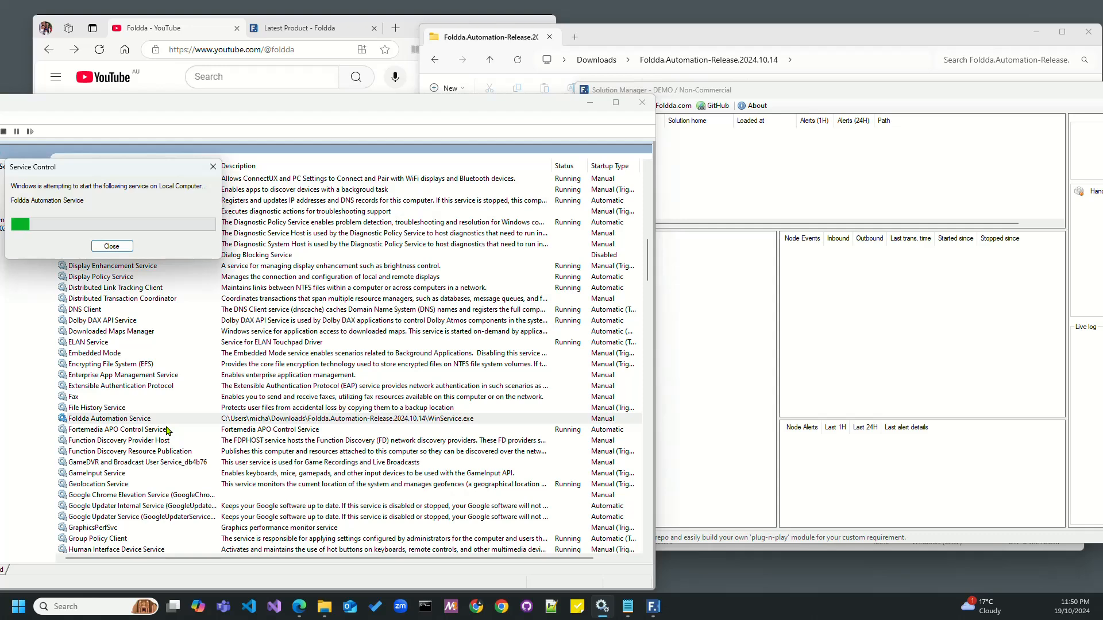
left_click(715, 182)
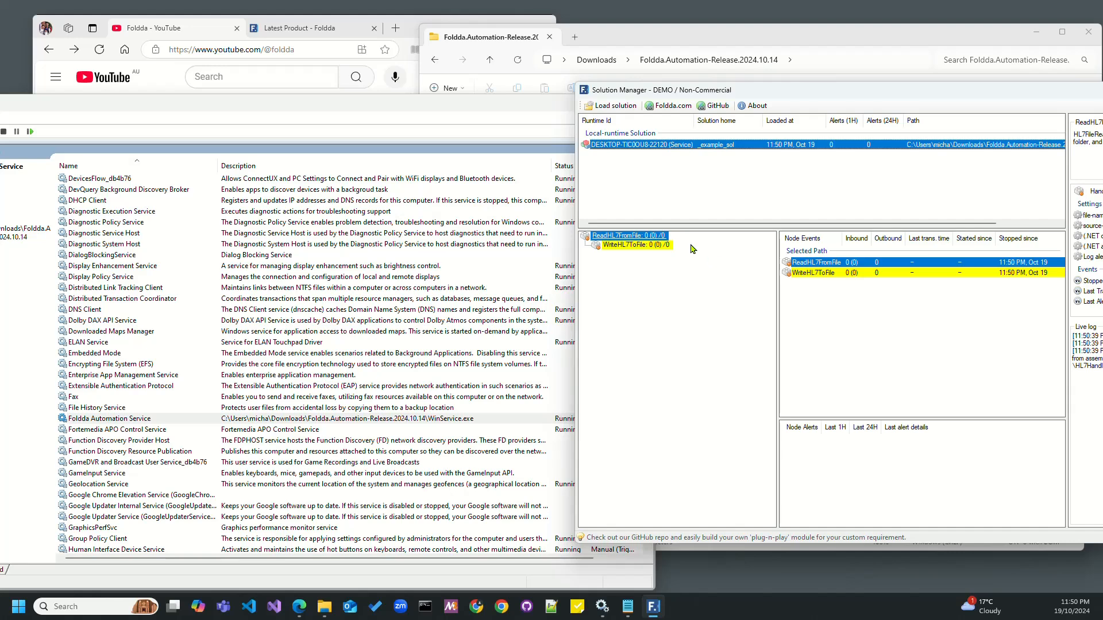
right_click(629, 235)
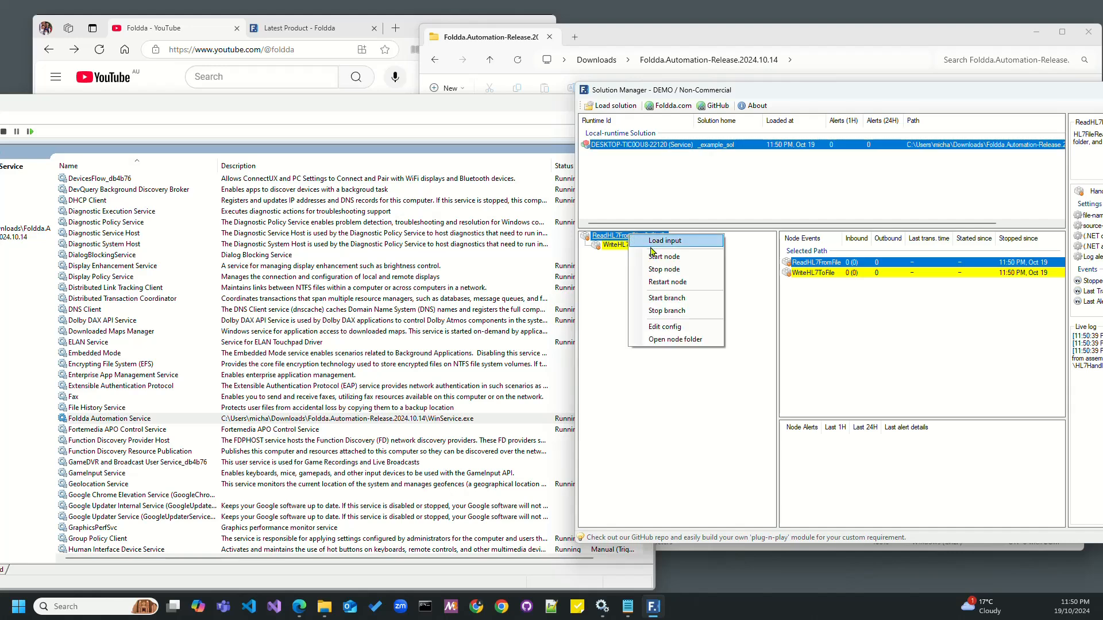
left_click(663, 297)
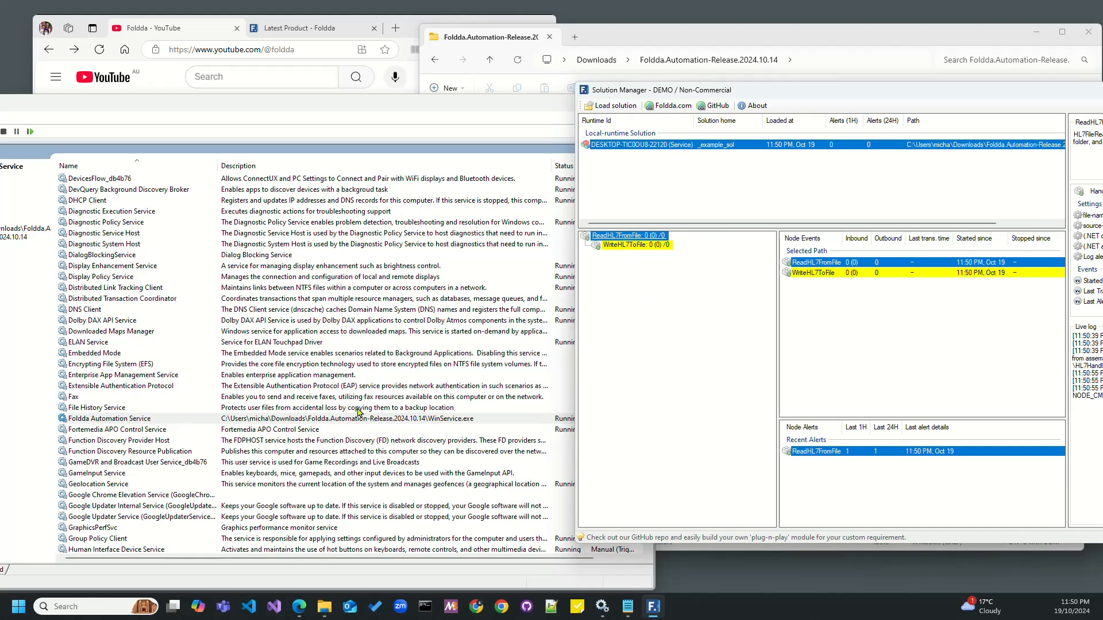
Close Solution Manager while the service keeps running and relaunch it with Manager.exe from the Foldda.Automation-Release.2024.10.14 folder
left_click_drag(906, 90, 513, 113)
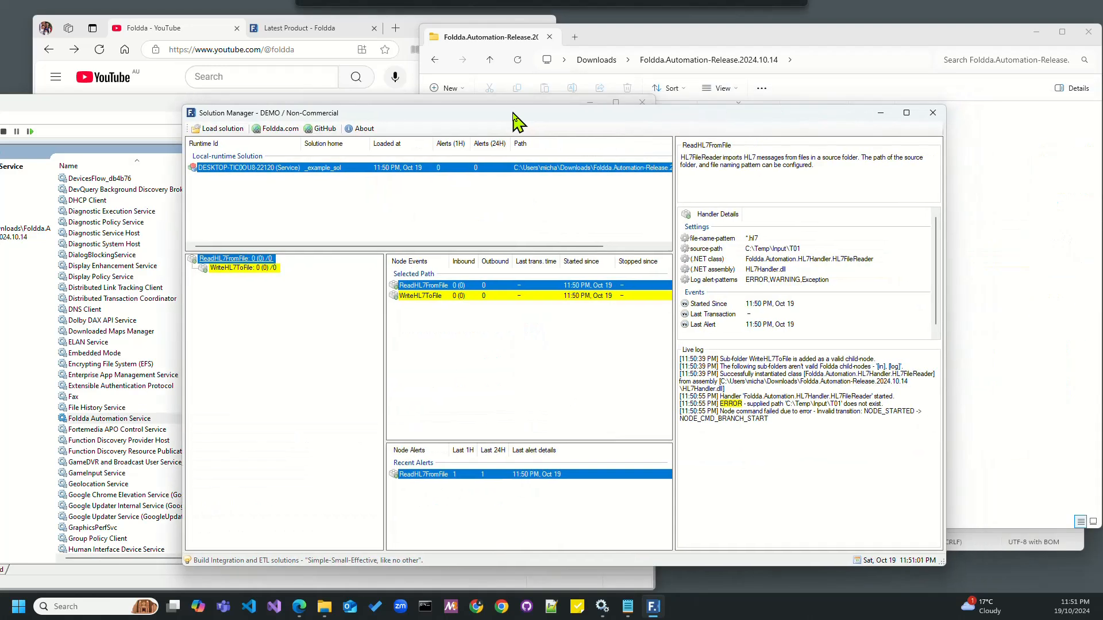
left_click(932, 114)
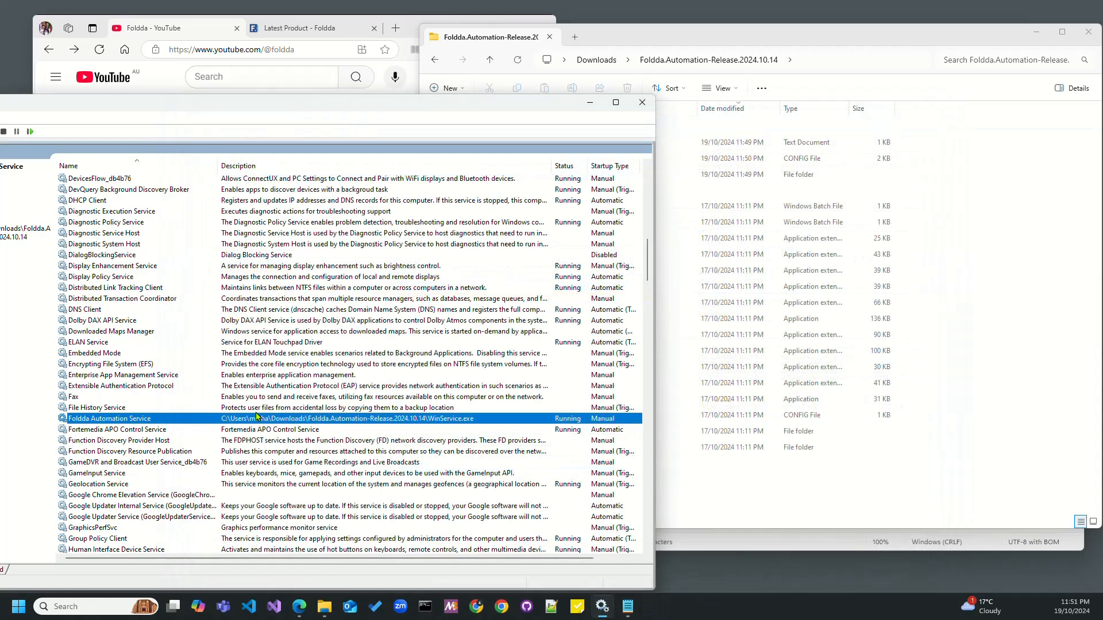
left_click(1004, 376)
left_click(768, 318)
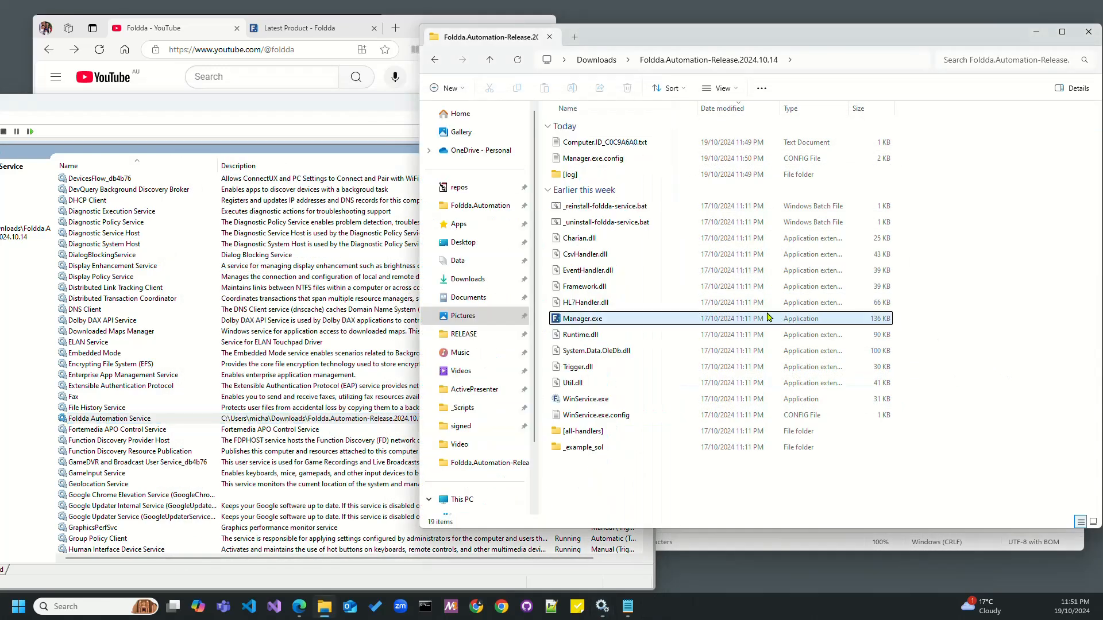
double_click(579, 321)
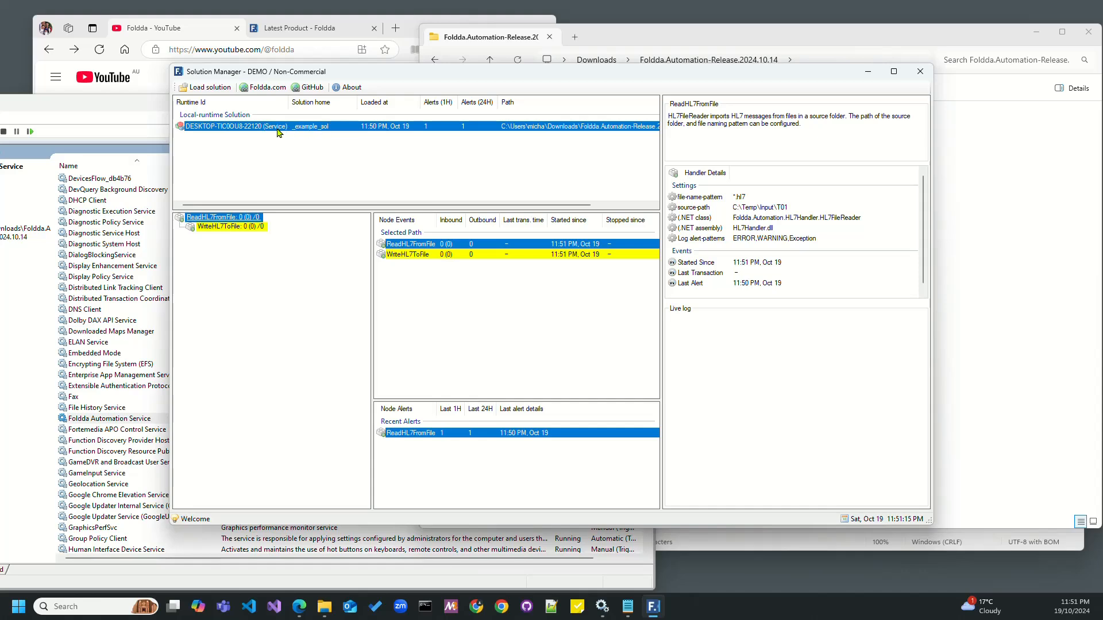
Stop the WriteHL7ToFile node of the service-hosted _example_sol solution in Solution Manager
left_click_drag(334, 79, 625, 83)
left_click(511, 230)
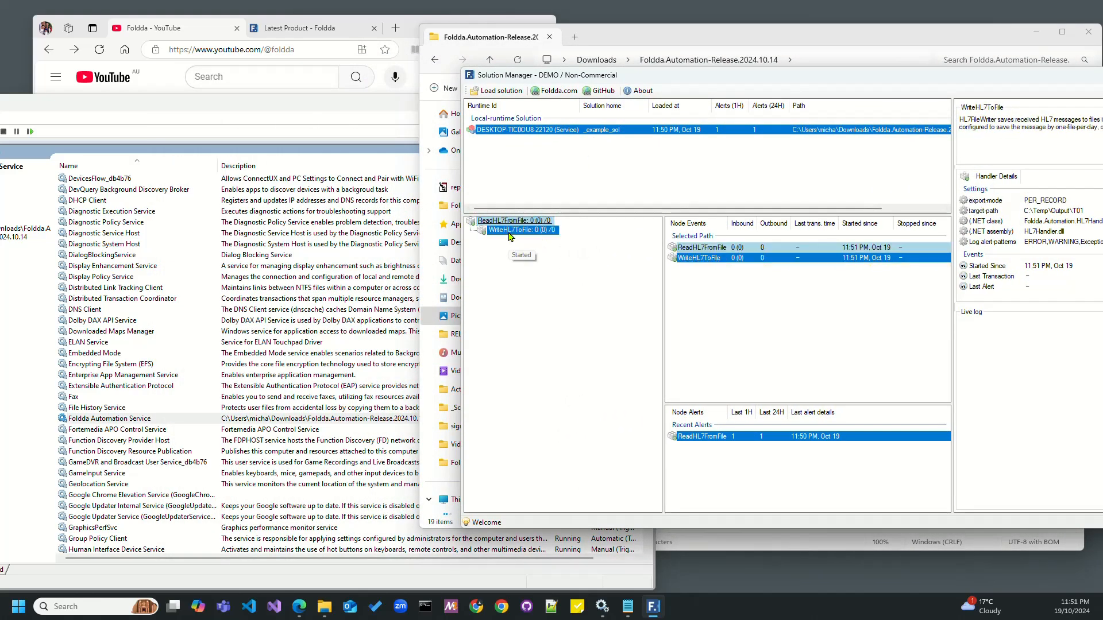
right_click(509, 231)
left_click(533, 267)
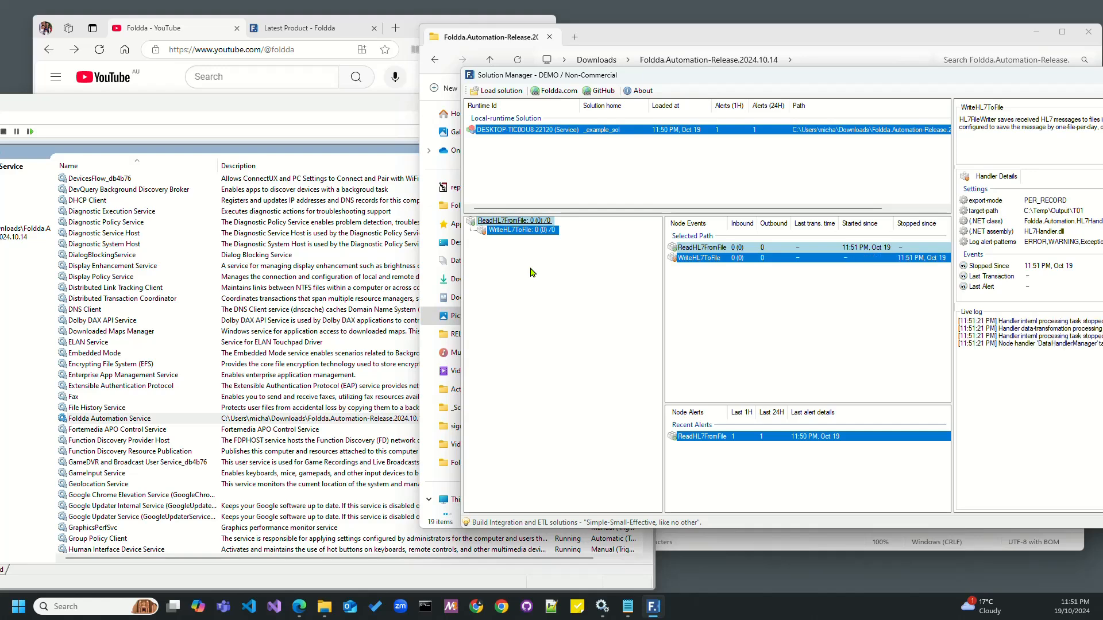
Close Solution Manager with the WriteHL7ToFile node stopped, reopen it from Manager.exe, and move its window clear of the folder's upper file list
left_click_drag(1008, 76, 717, 124)
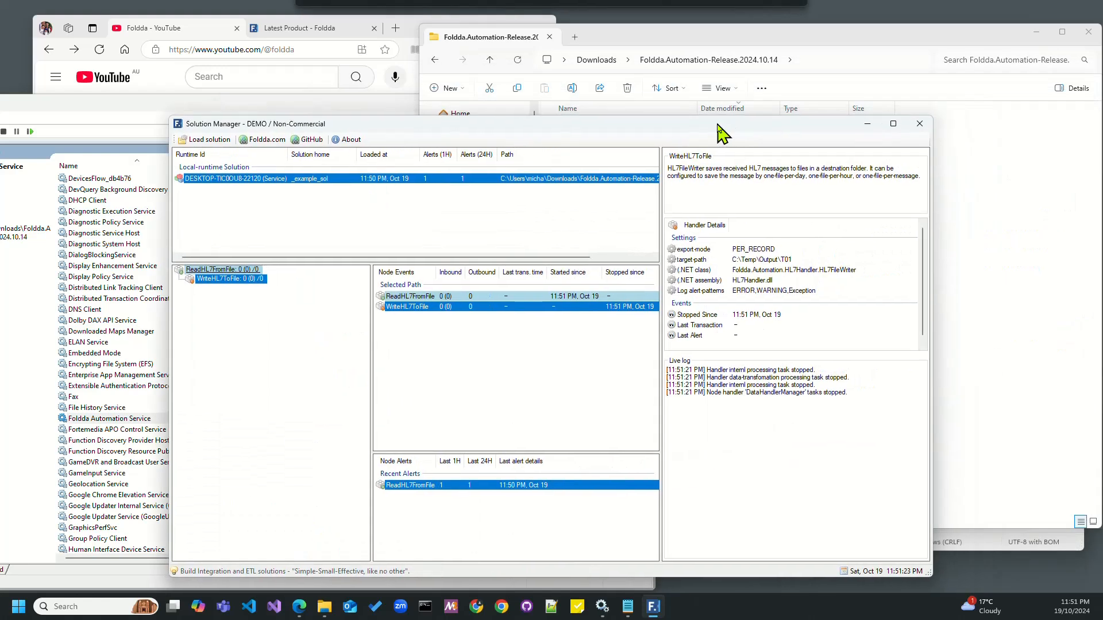
left_click(920, 124)
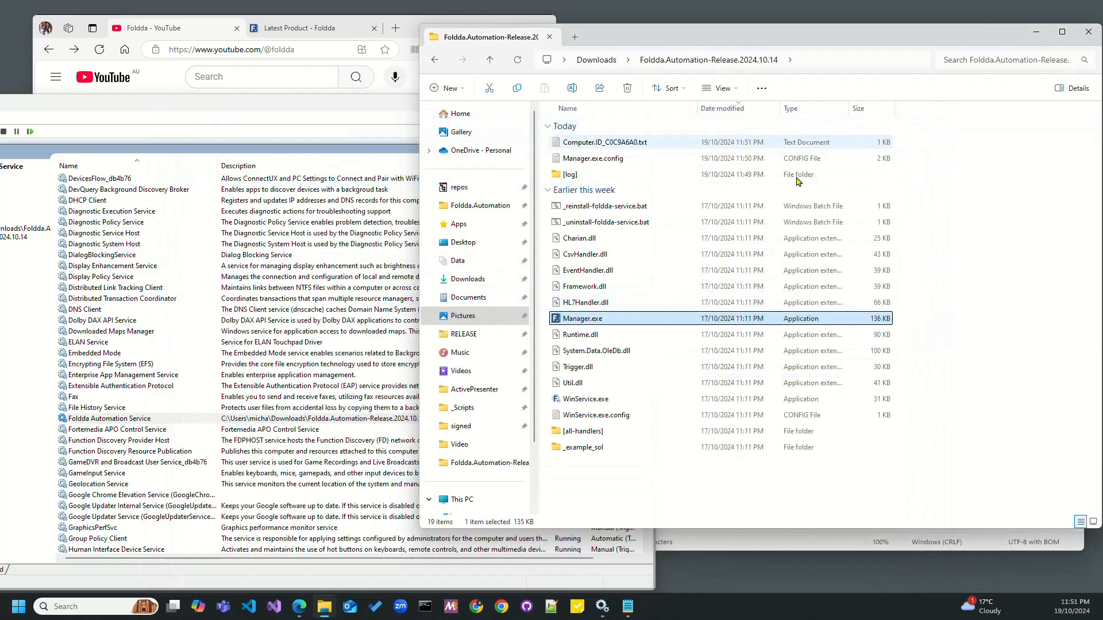
double_click(616, 321)
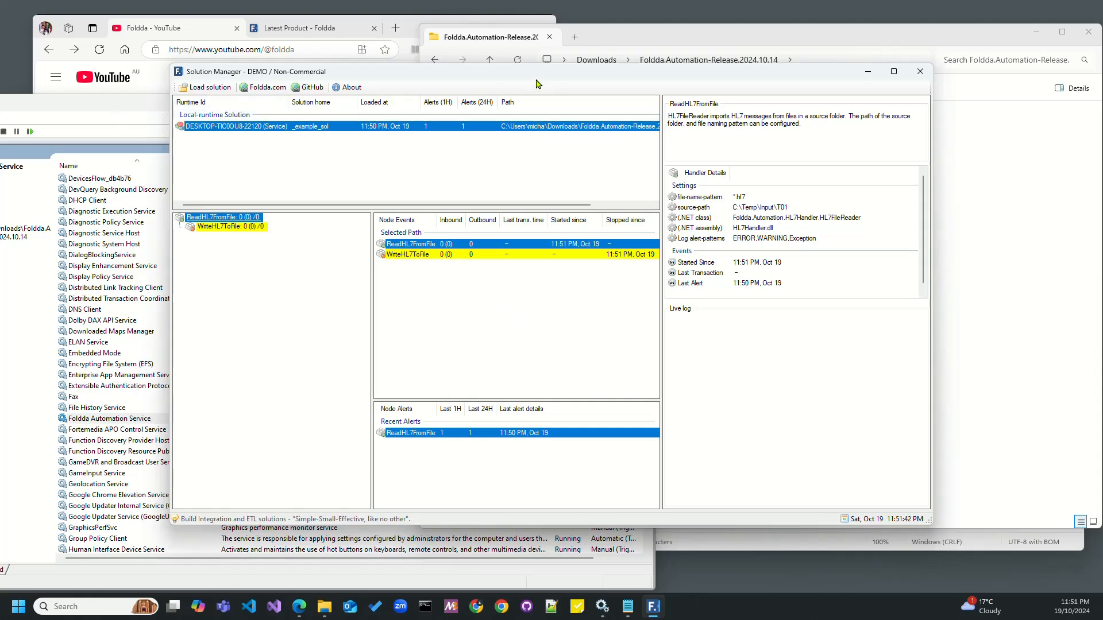
left_click_drag(539, 81, 591, 243)
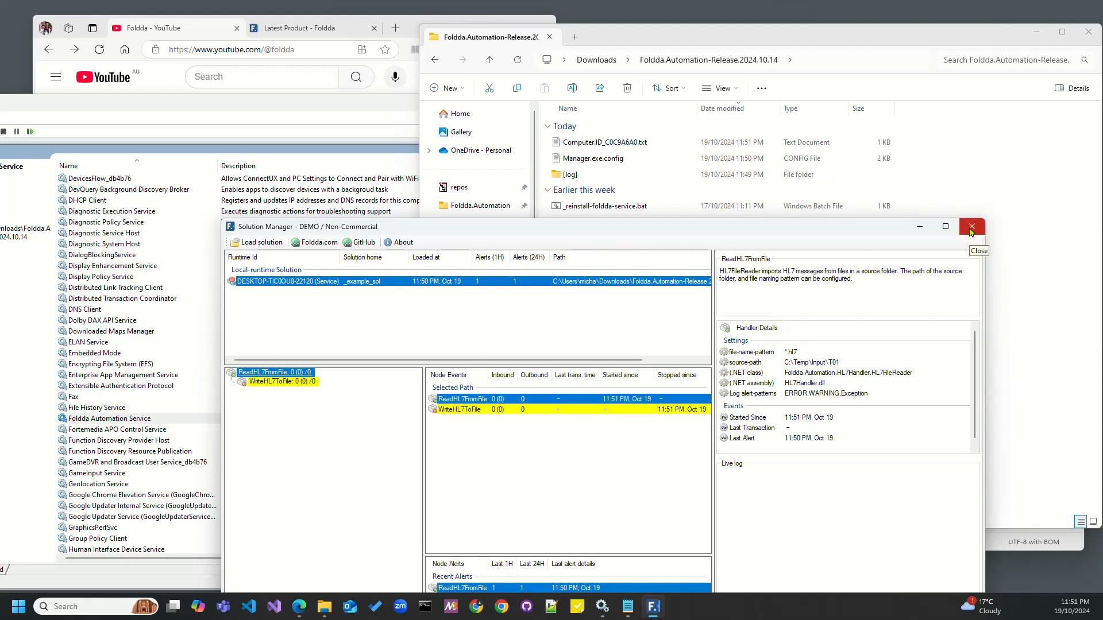
Stop Foldda Automation Service in the Services console and close Solution Manager
left_click(118, 424)
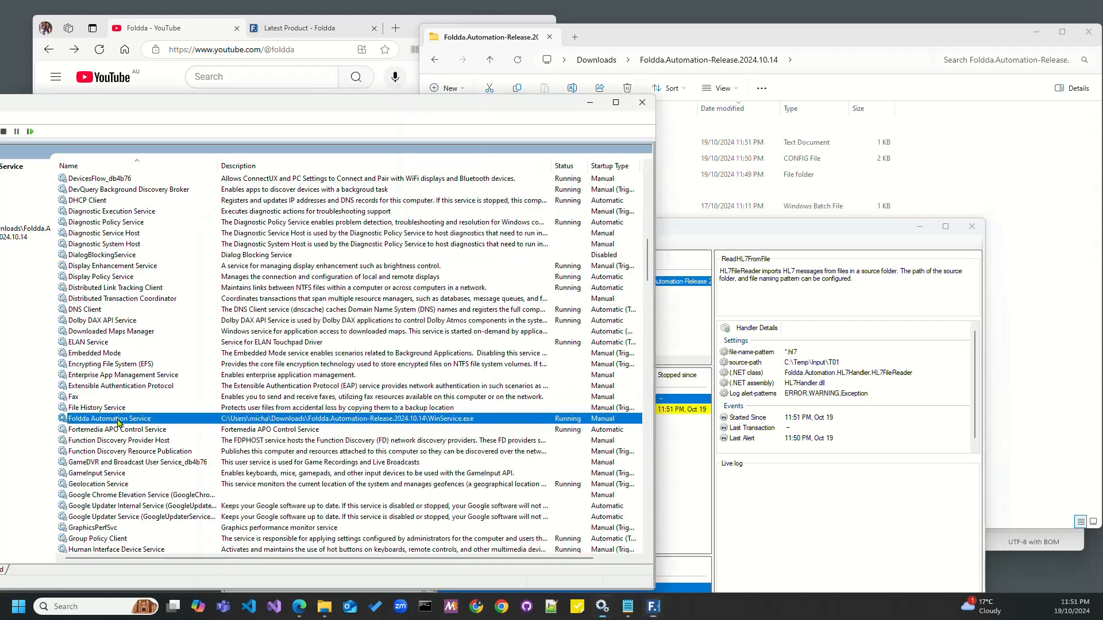
right_click(119, 423)
left_click(152, 439)
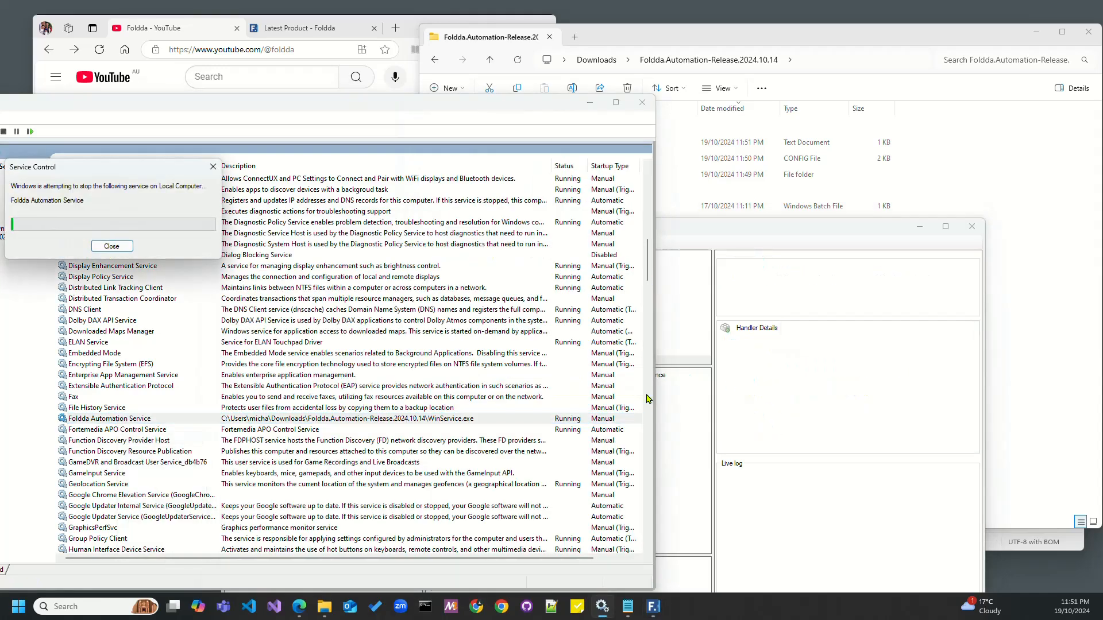
left_click(676, 415)
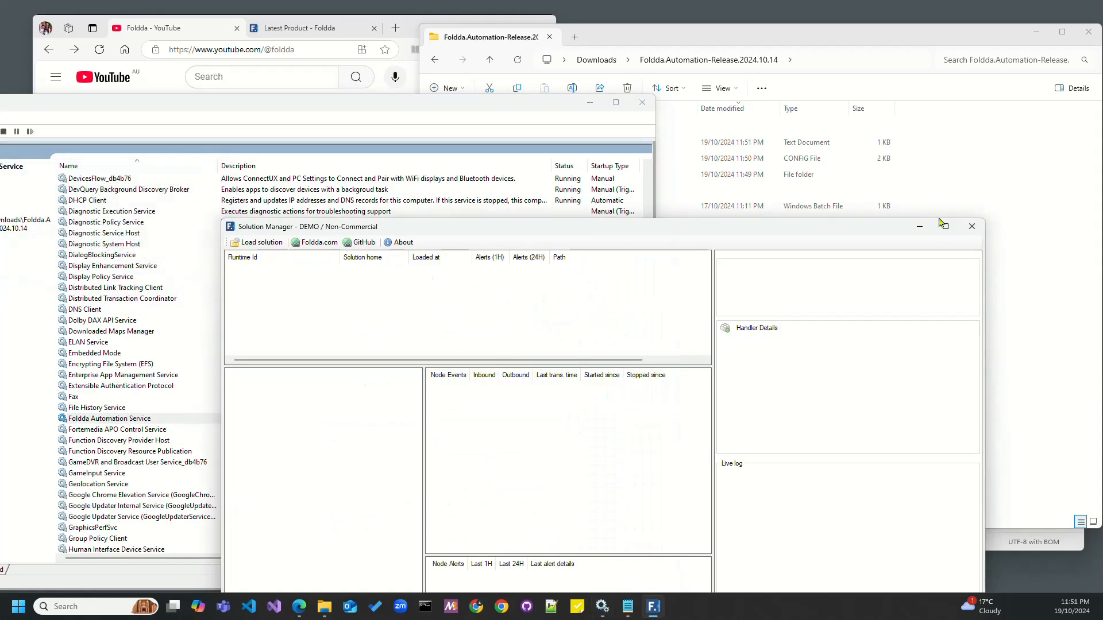
left_click(972, 227)
Run _uninstall-foldda-service.bat as administrator from the release folder to delete the service, and dismiss its console window
left_click(966, 264)
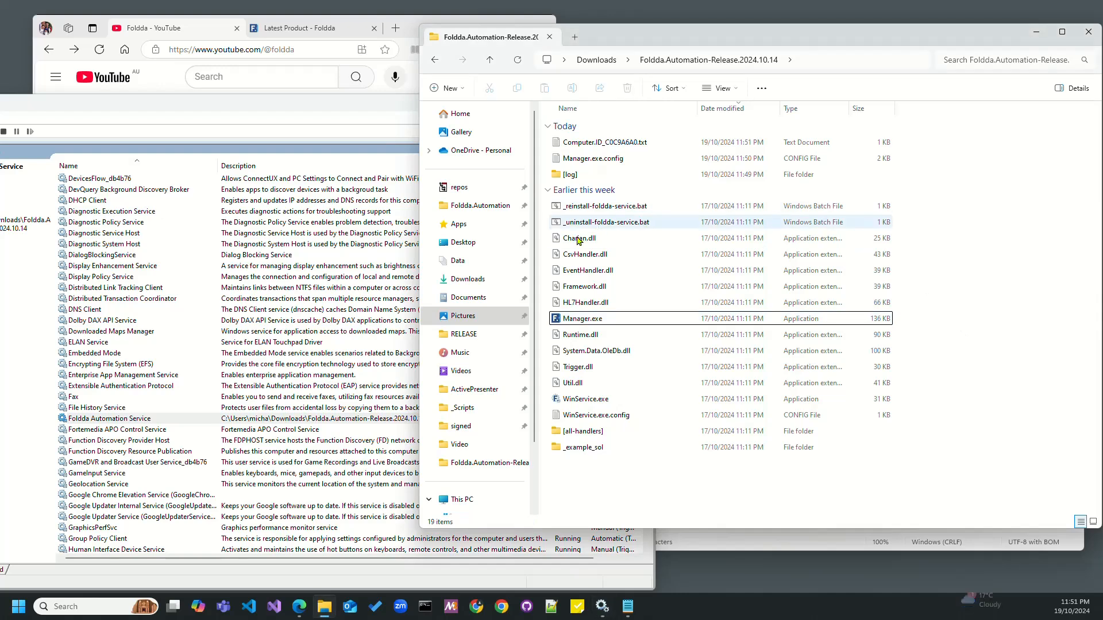
left_click(590, 224)
right_click(590, 224)
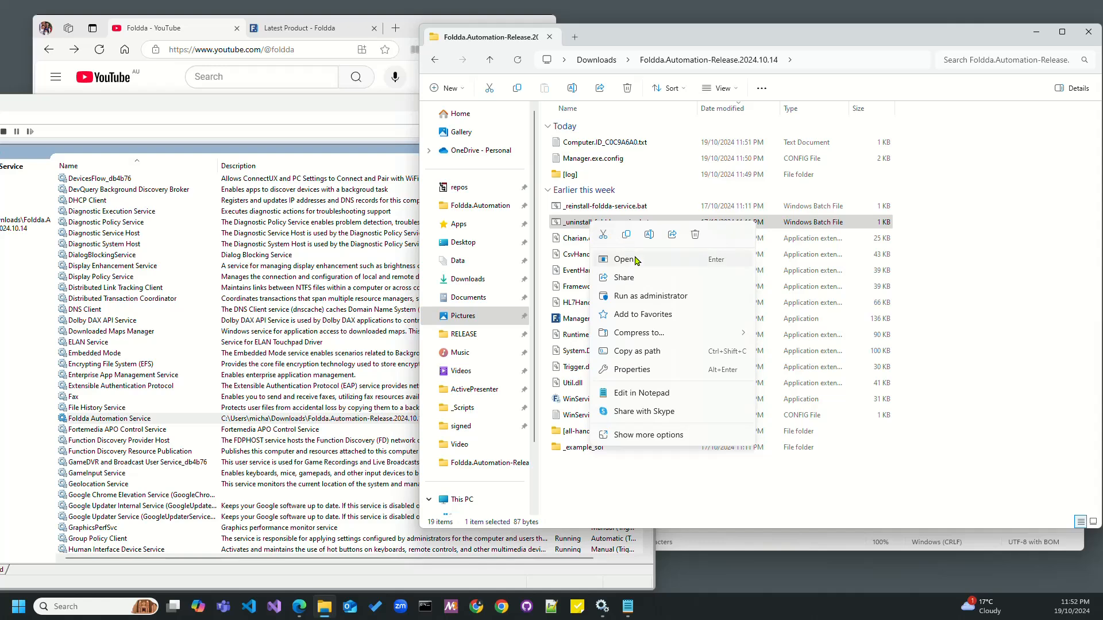
left_click(645, 299)
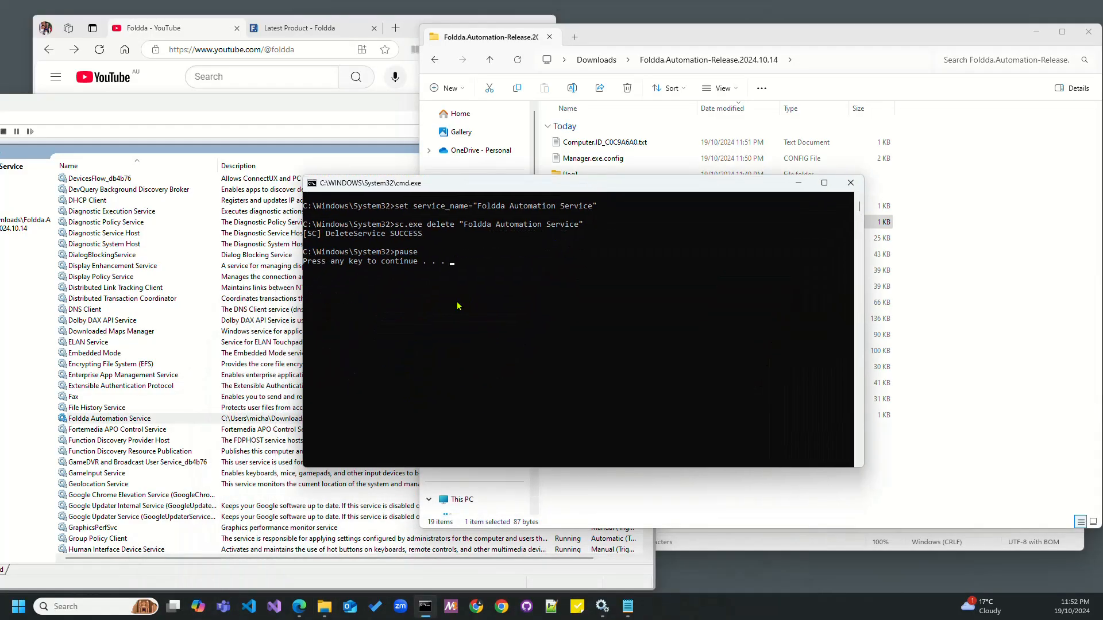
left_click(458, 306)
key("Escape")
key("Return")
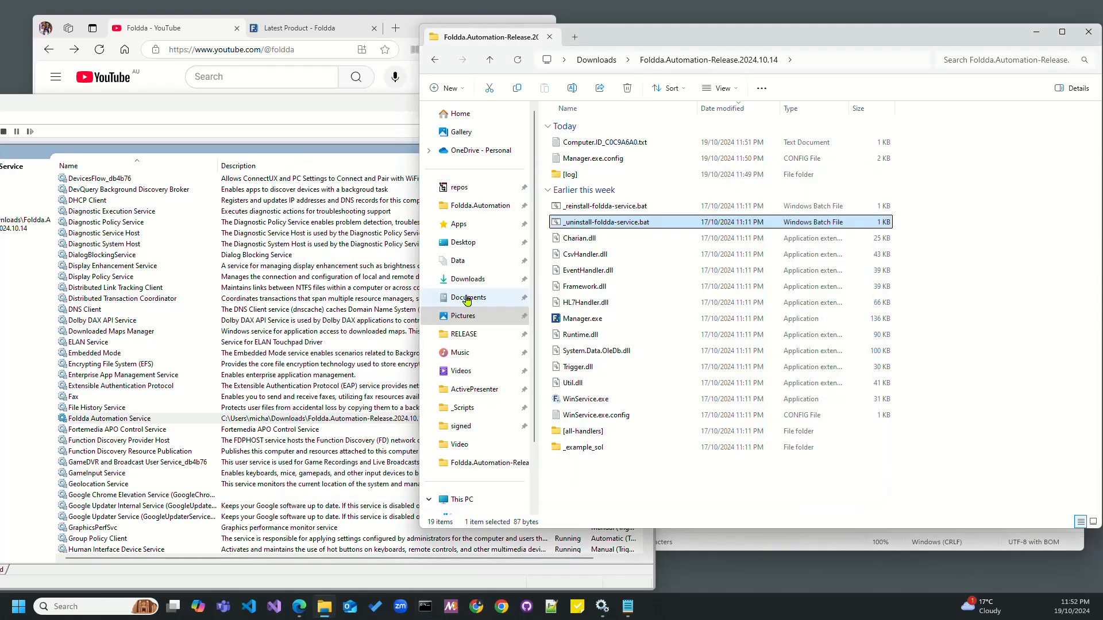
Bring the Services console fully into view and refresh its service list
left_click_drag(134, 108, 322, 133)
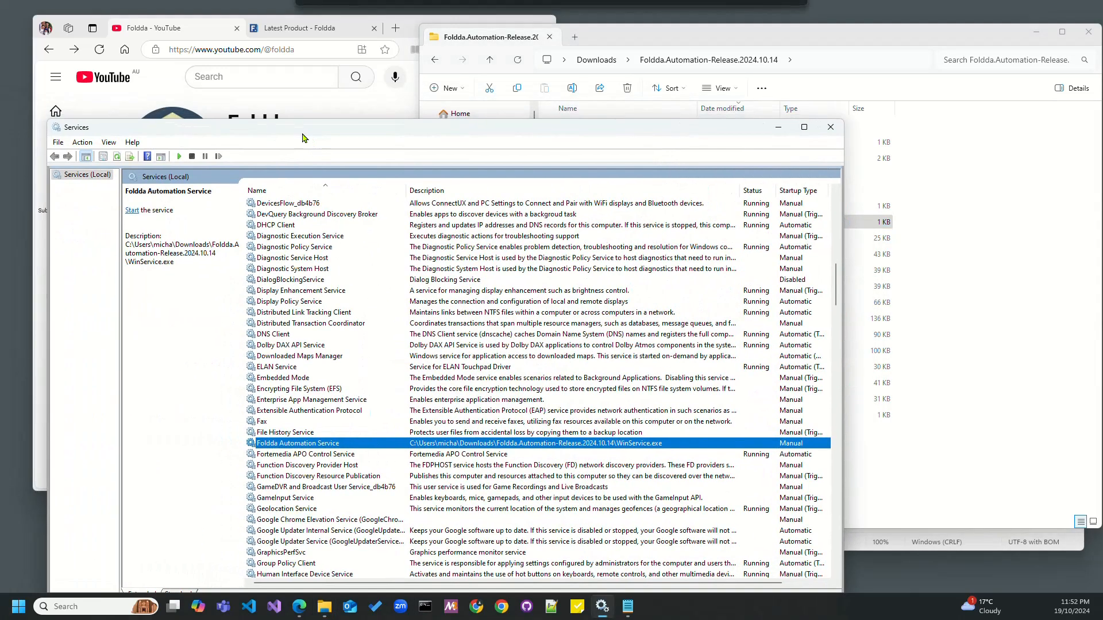
left_click(116, 157)
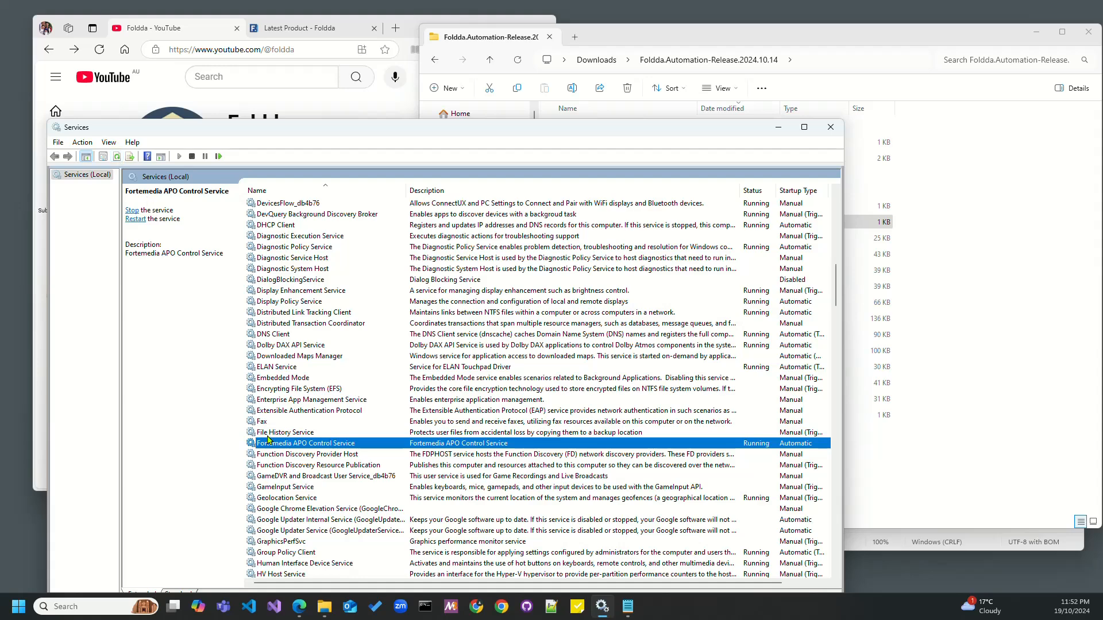